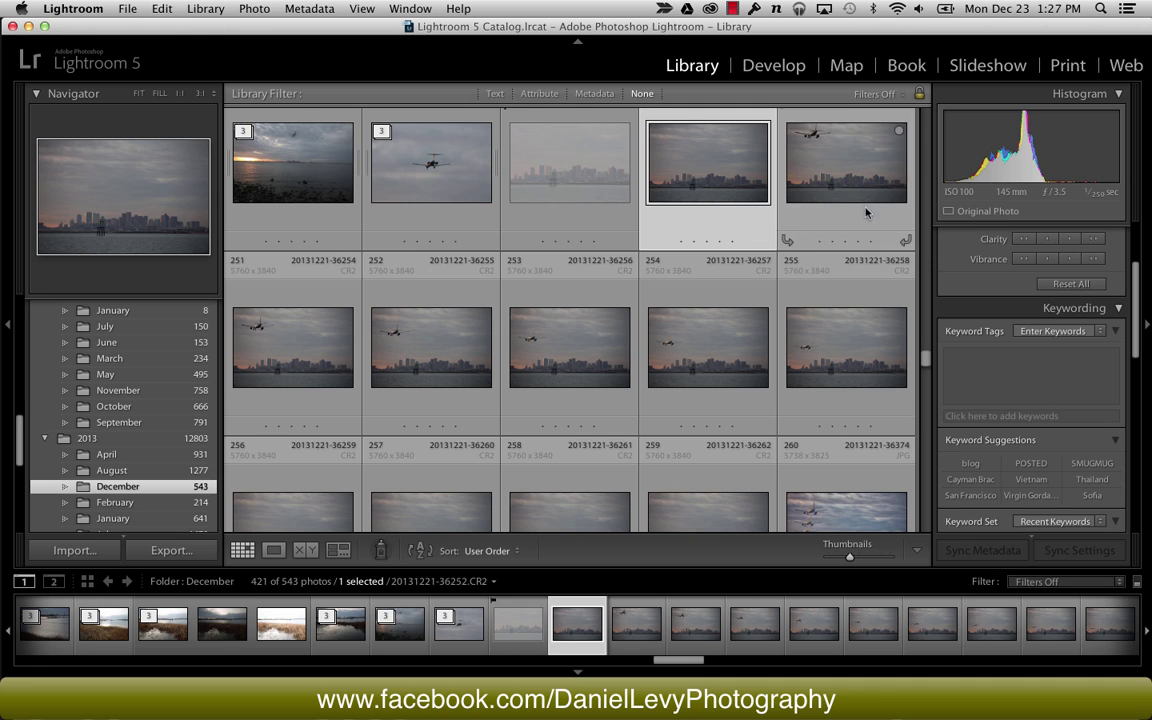
# Preview the finished composite photo full-size from the Lightroom grid, then return to the grid
pyautogui.scroll(-2, 527, 360)
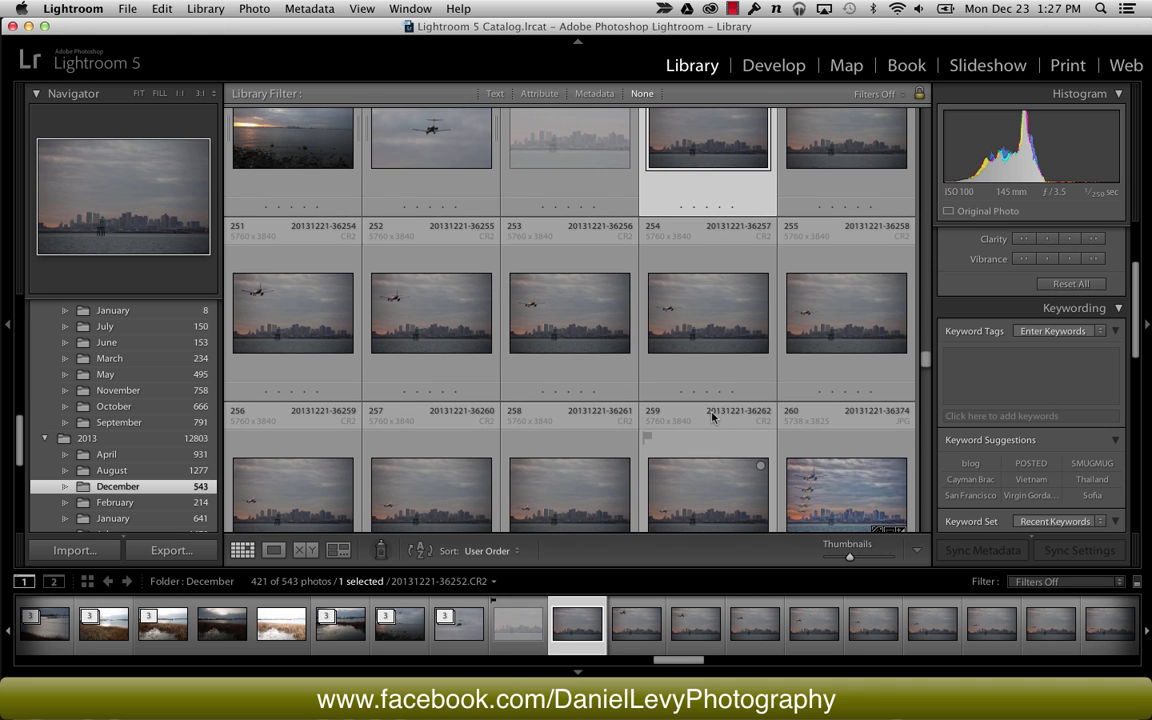
pyautogui.scroll(-1, 707, 405)
pyautogui.doubleClick(844, 466)
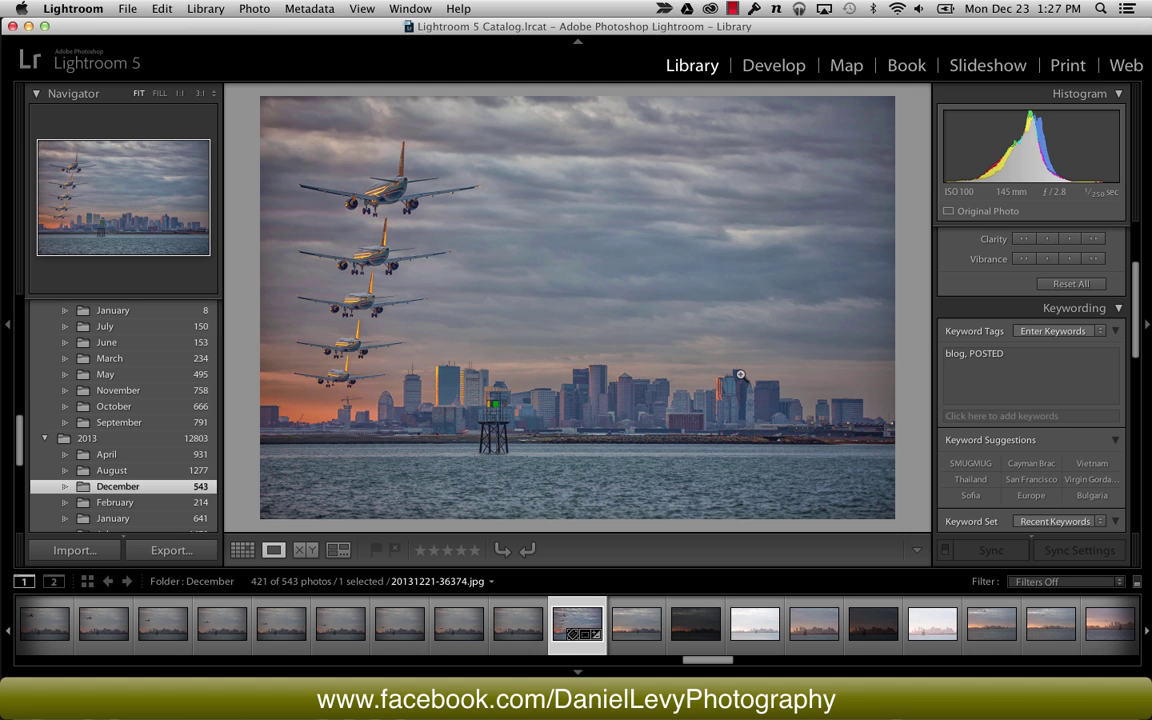
pyautogui.doubleClick(740, 375)
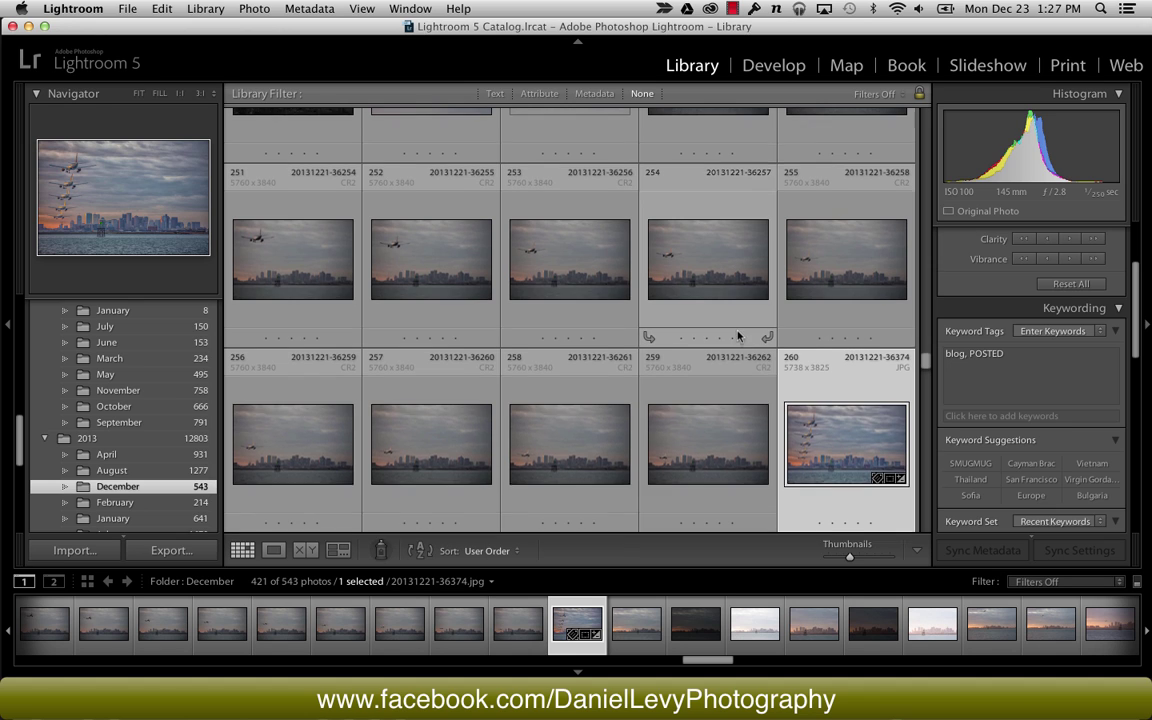
pyautogui.scroll(2, 737, 335)
pyautogui.scroll(1, 737, 333)
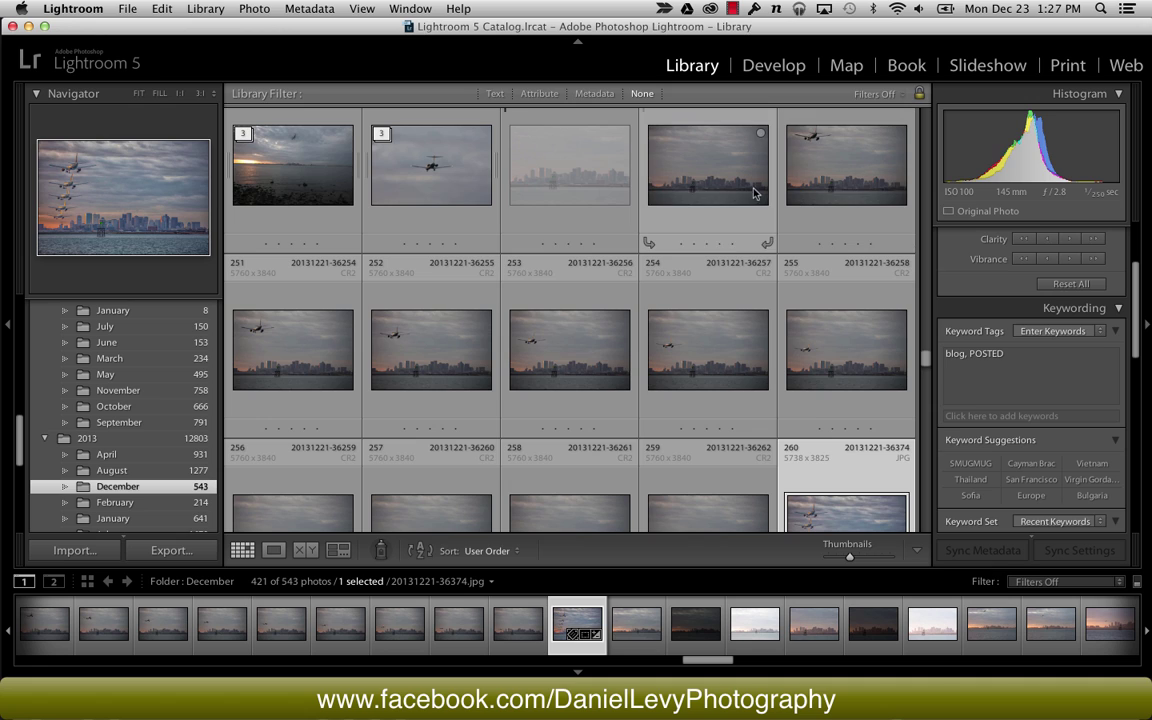
pyautogui.press('e')
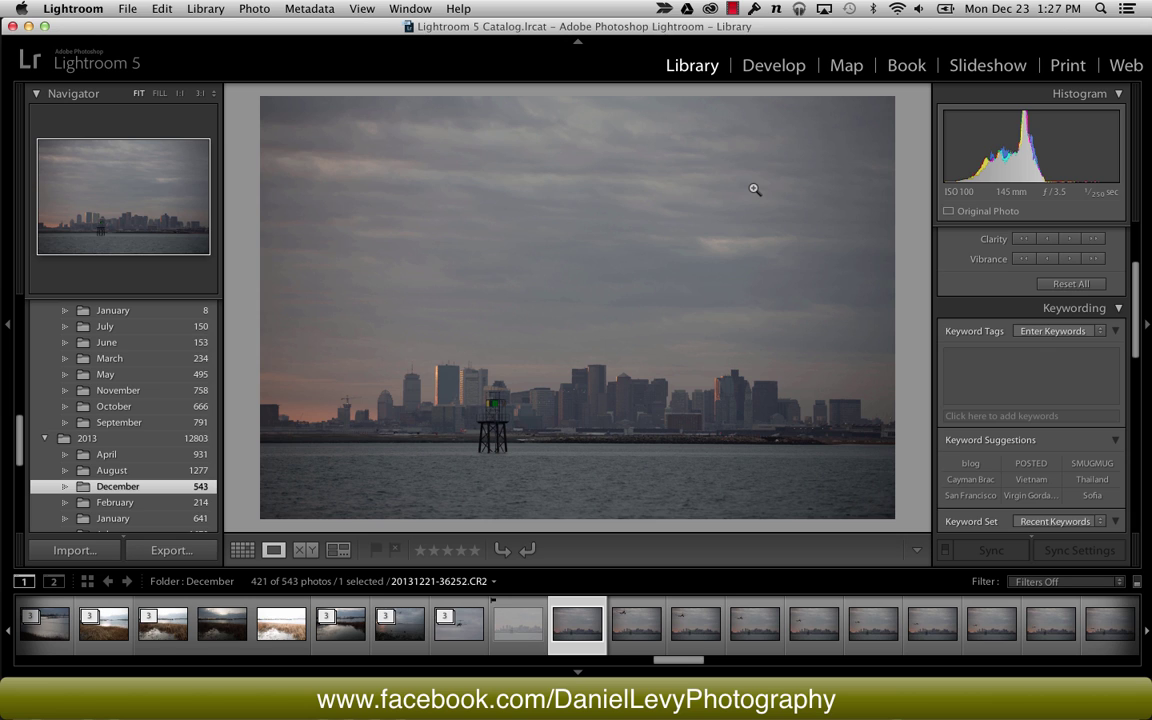
pyautogui.press('Right')
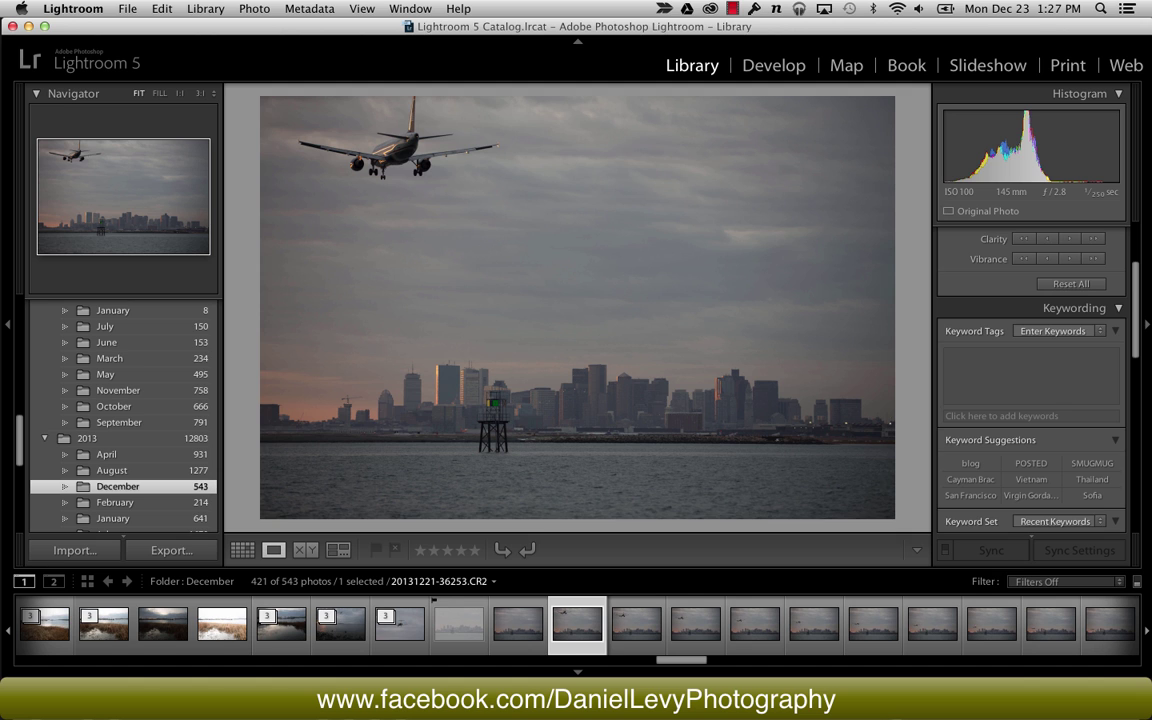
pyautogui.press('Right')
pyautogui.press('Right')
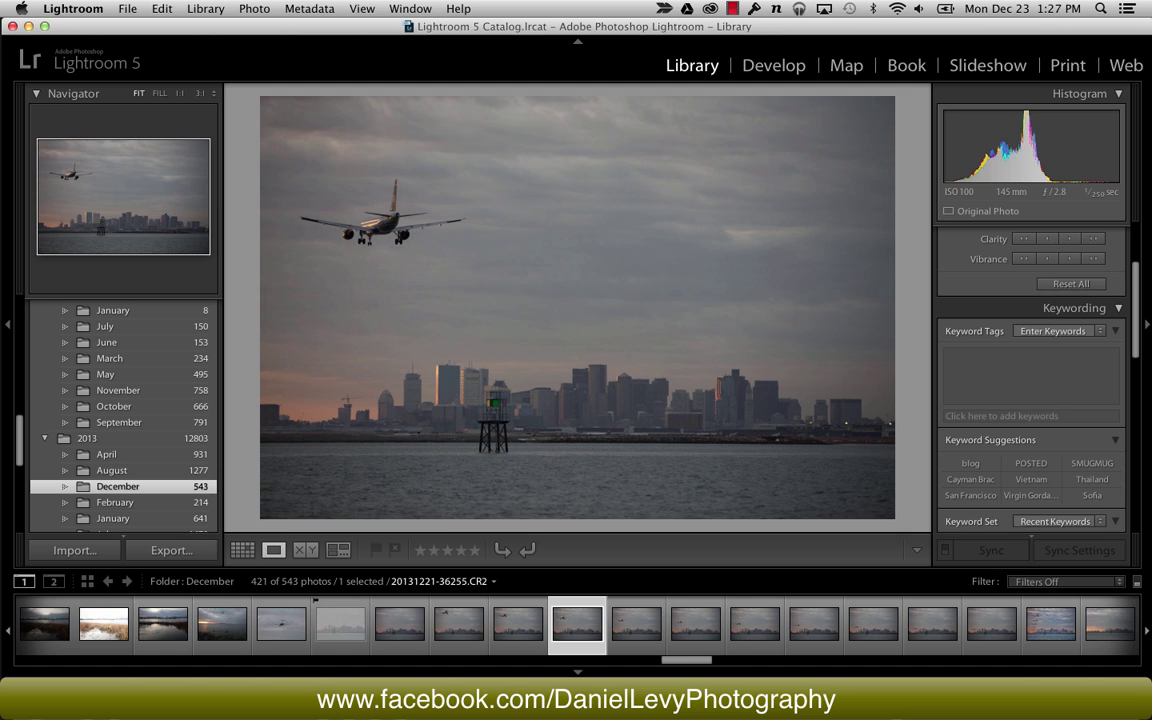
pyautogui.press('Right')
pyautogui.press('Right')
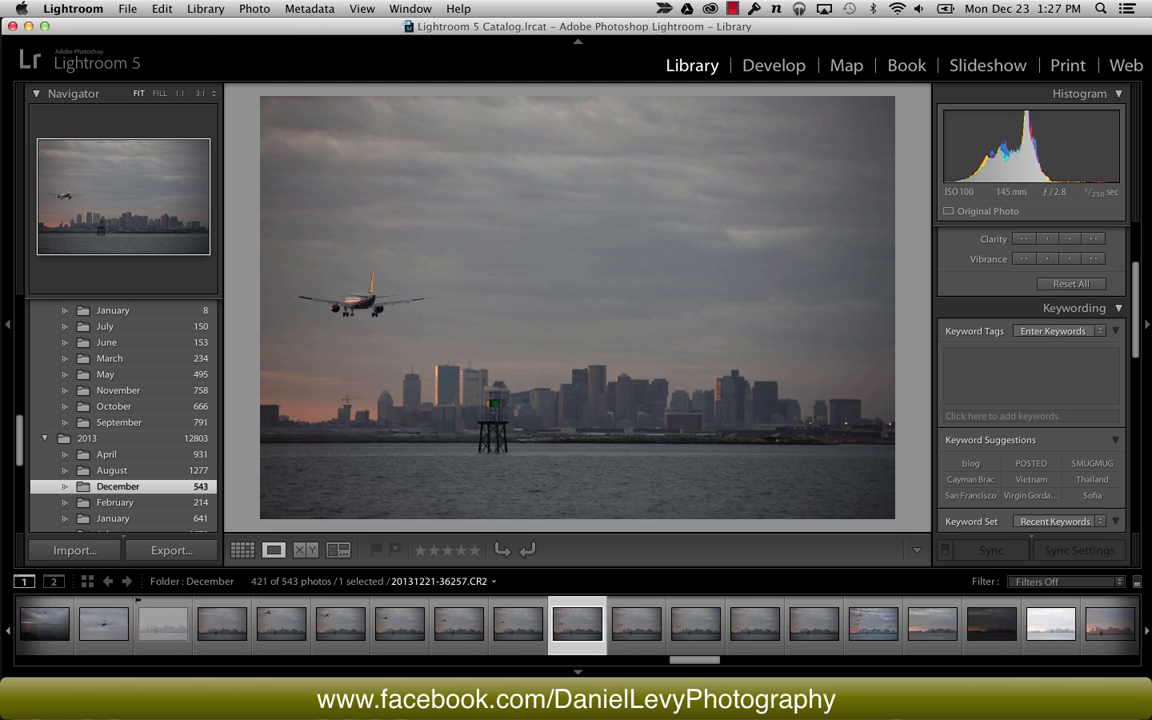
pyautogui.press('Right')
pyautogui.press('Right')
pyautogui.press('Right')
pyautogui.press('Right')
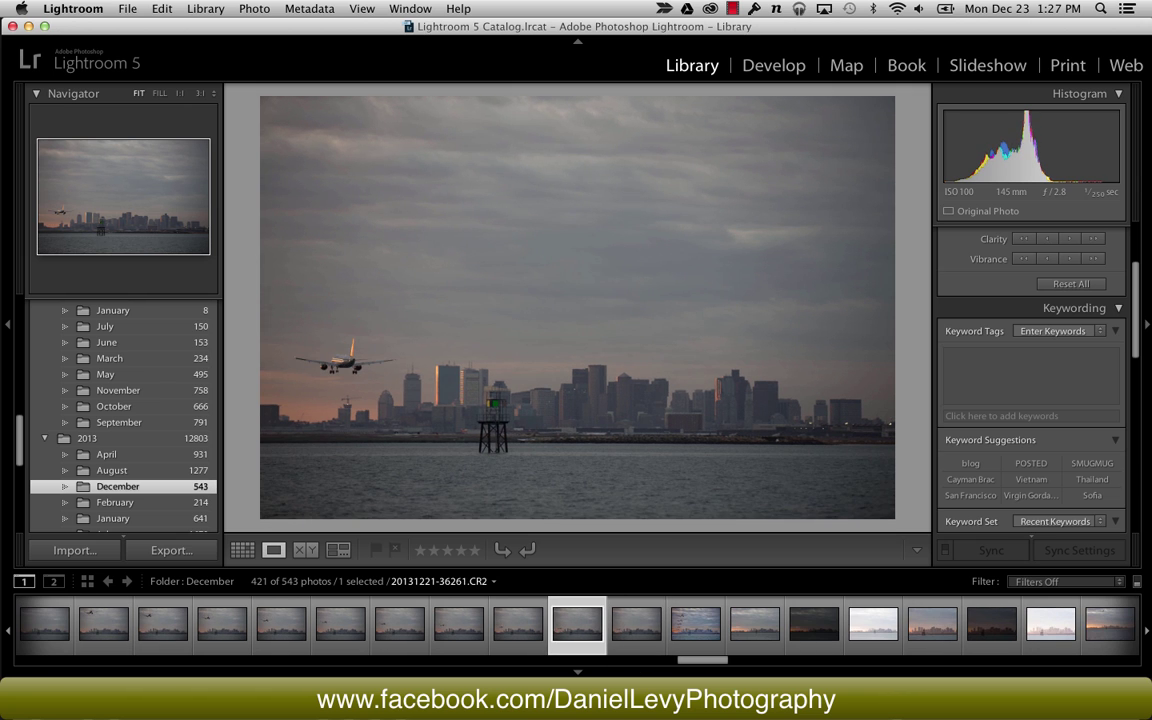
pyautogui.press('Right')
pyautogui.press('Right')
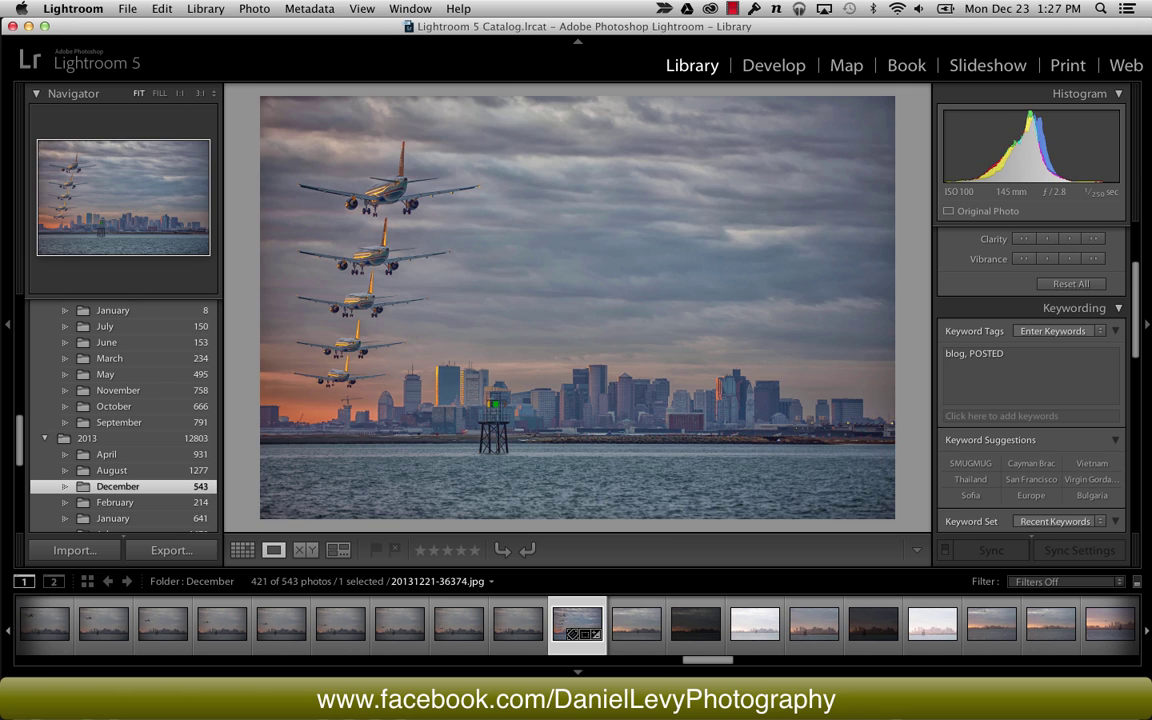
pyautogui.press('Left')
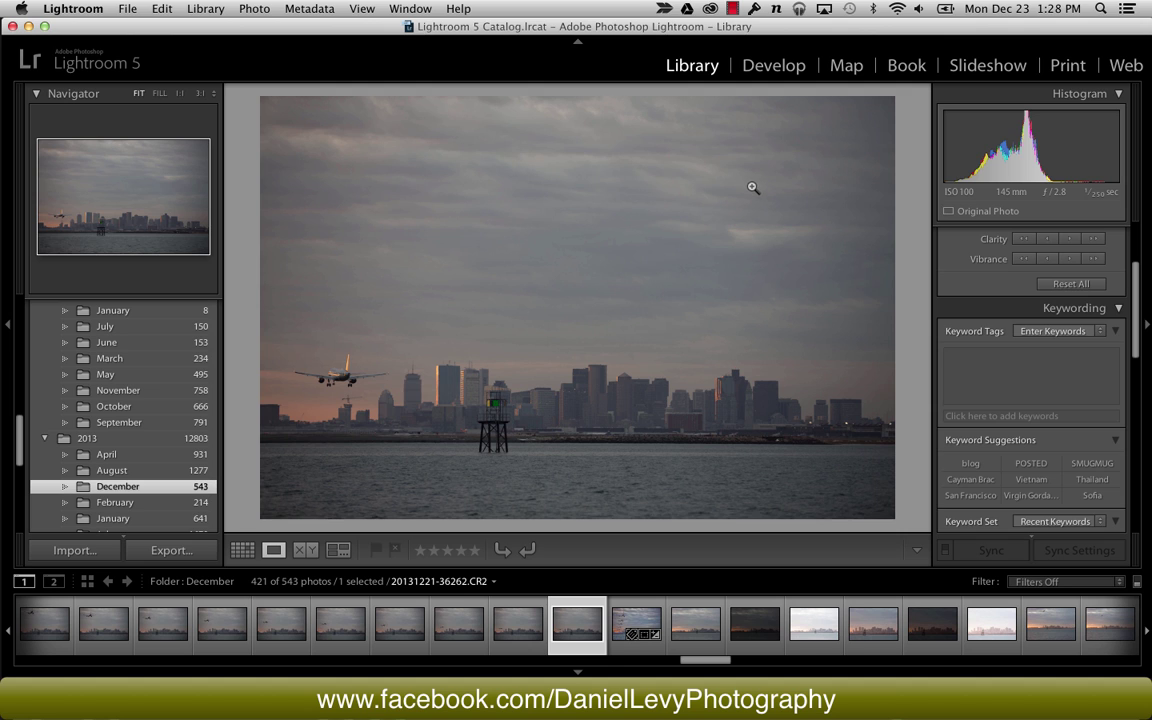
pyautogui.press('g')
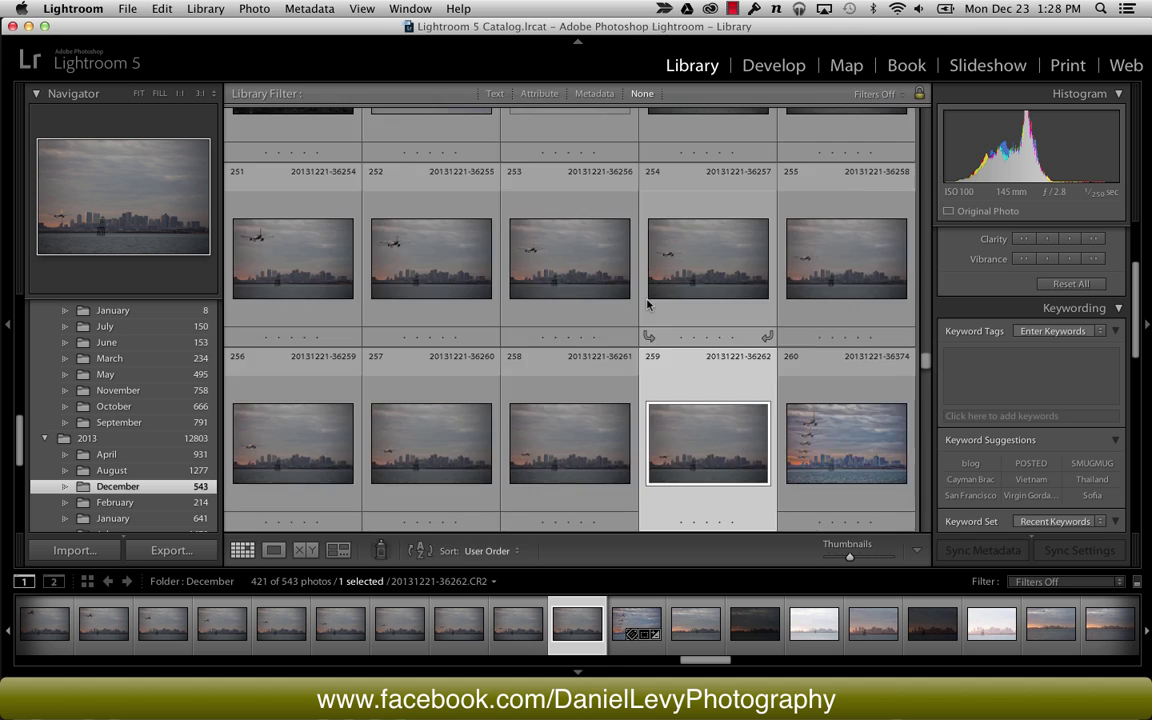
pyautogui.scroll(1, 643, 316)
pyautogui.scroll(1, 640, 320)
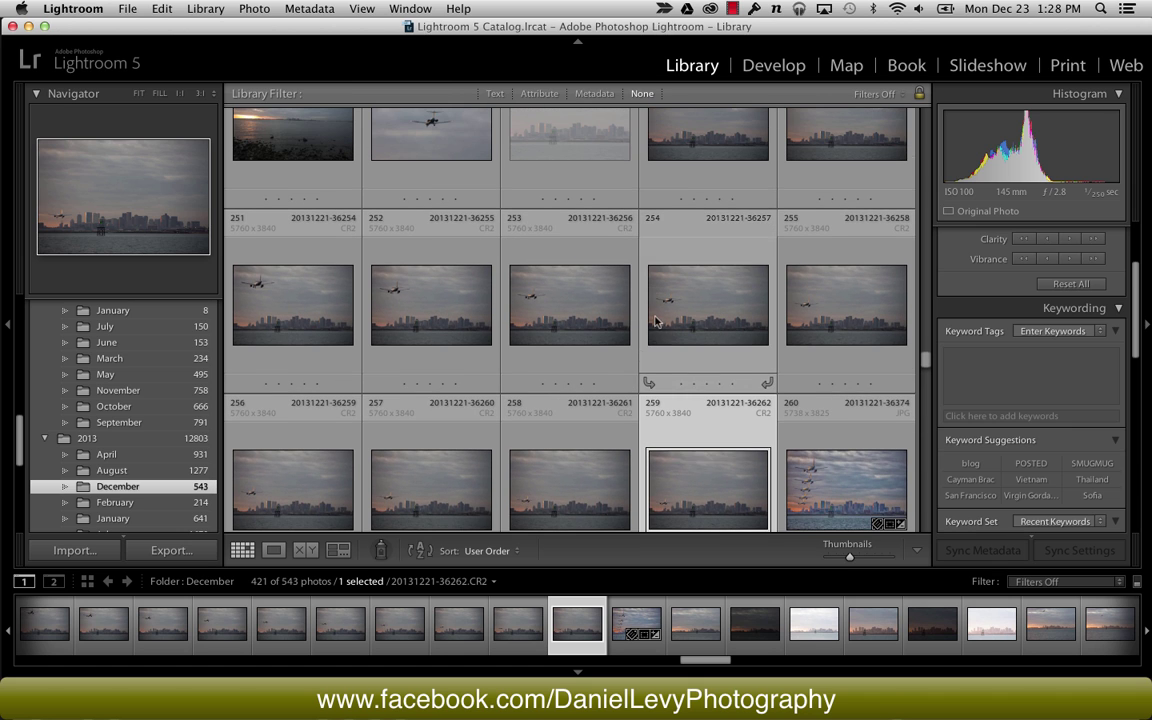
pyautogui.scroll(1, 760, 200)
pyautogui.click(808, 175)
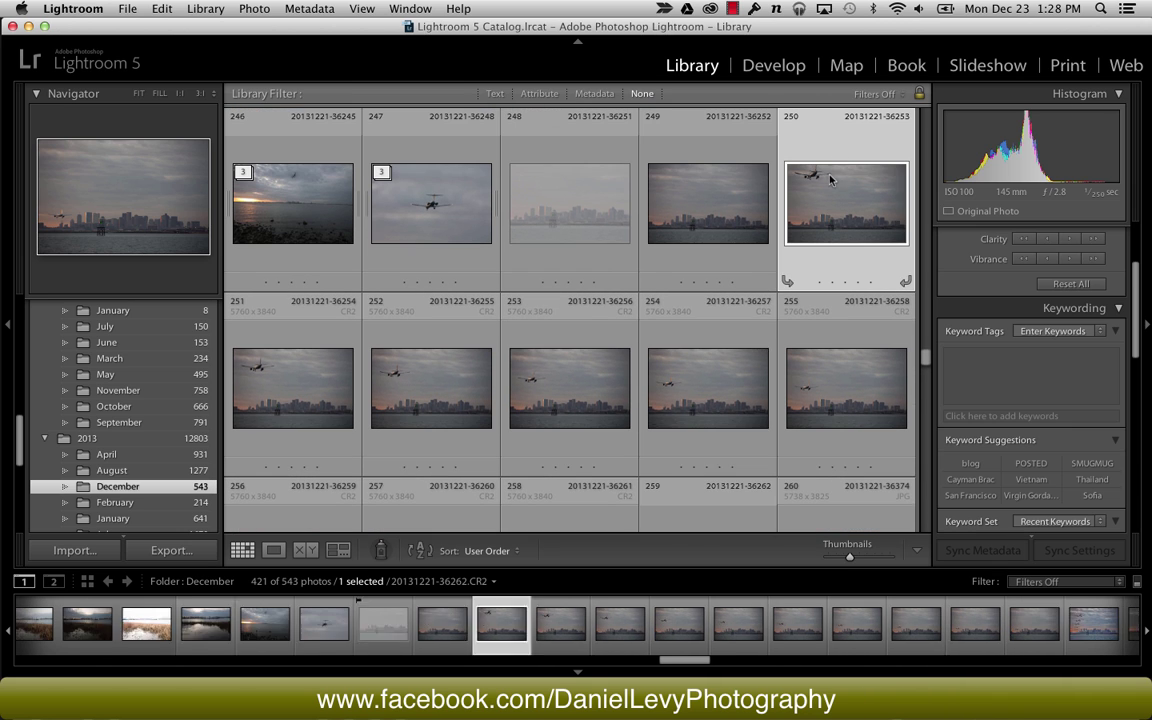
pyautogui.scroll(-1, 680, 354)
pyautogui.scroll(-3, 680, 354)
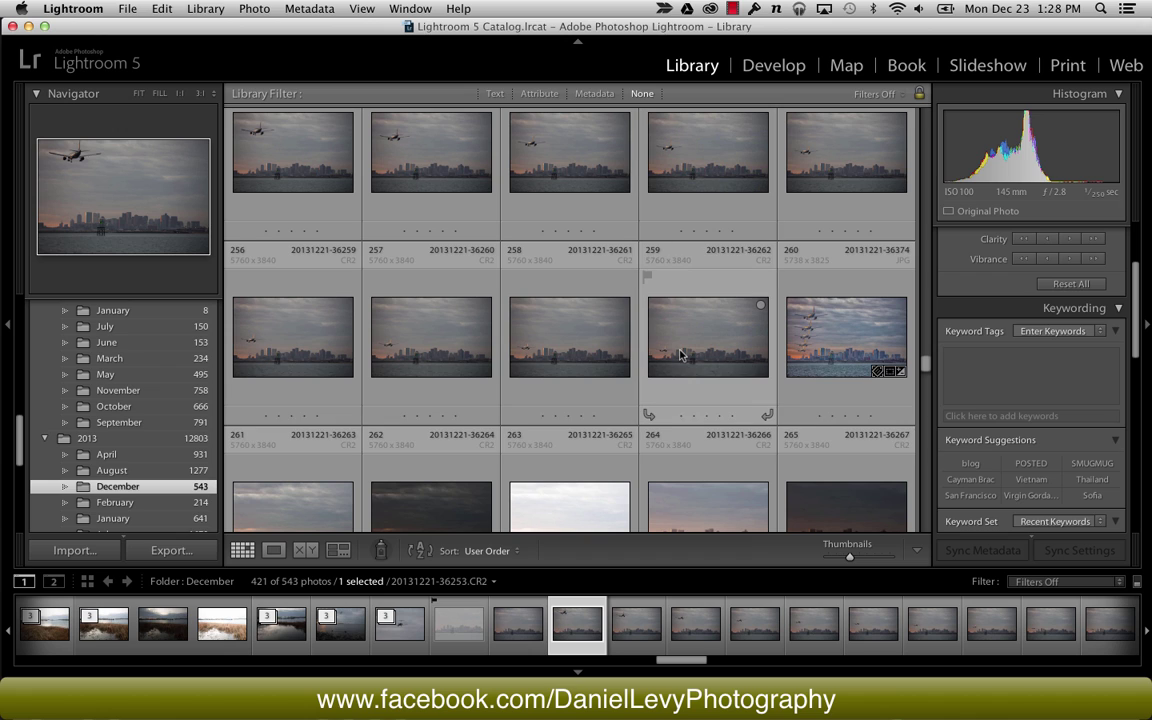
pyautogui.keyDown('shift'); pyautogui.click(712, 340); pyautogui.keyUp('shift')
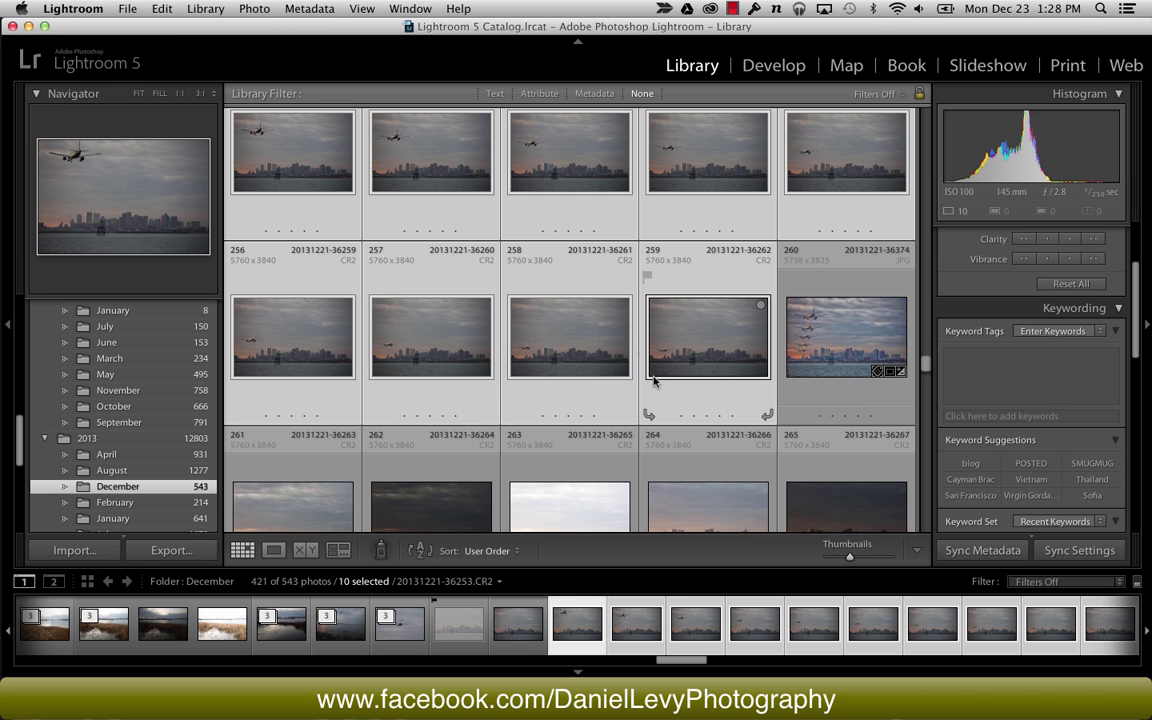
pyautogui.click(380, 700)
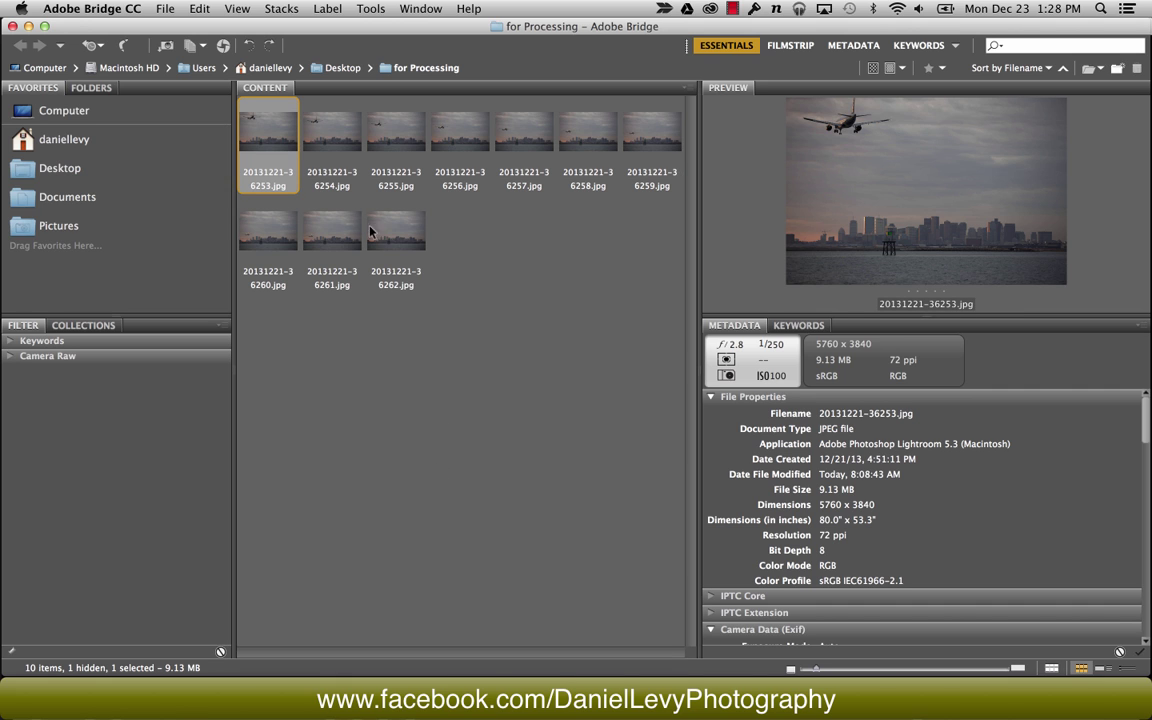
# Select all ten JPGs and send them through Tools > Photoshop > Load Files into Photoshop Layers, confirming Yes
pyautogui.press('super+a')
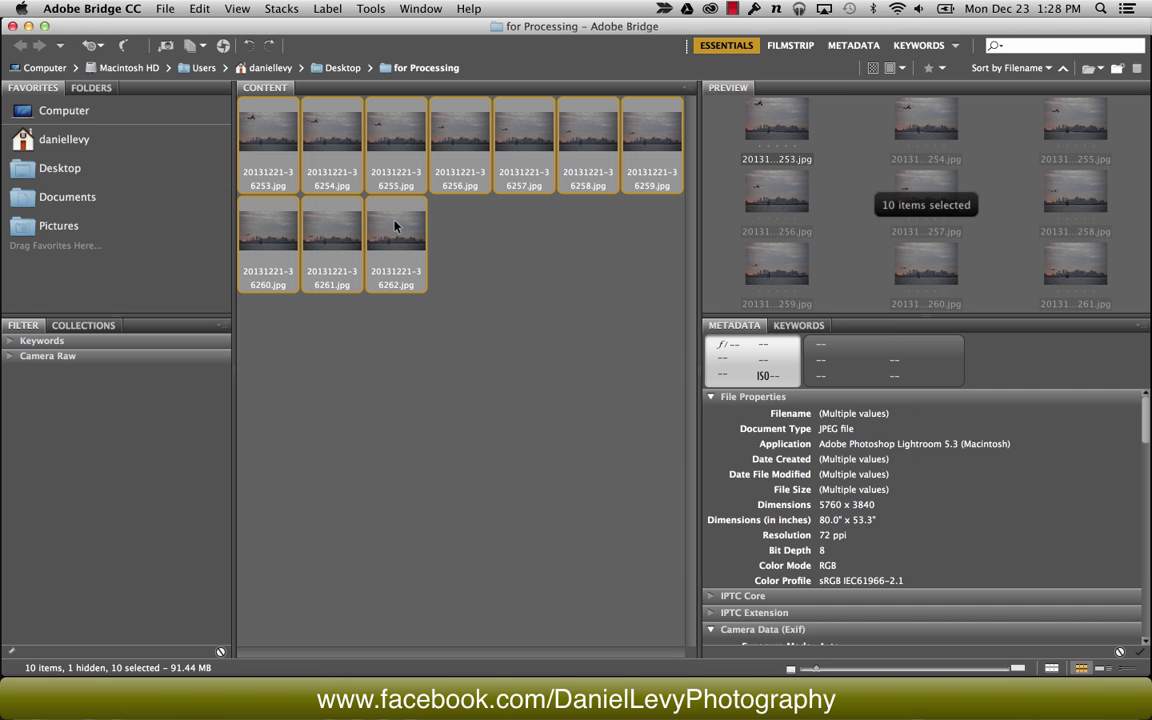
pyautogui.click(370, 8)
pyautogui.moveTo(410, 145)
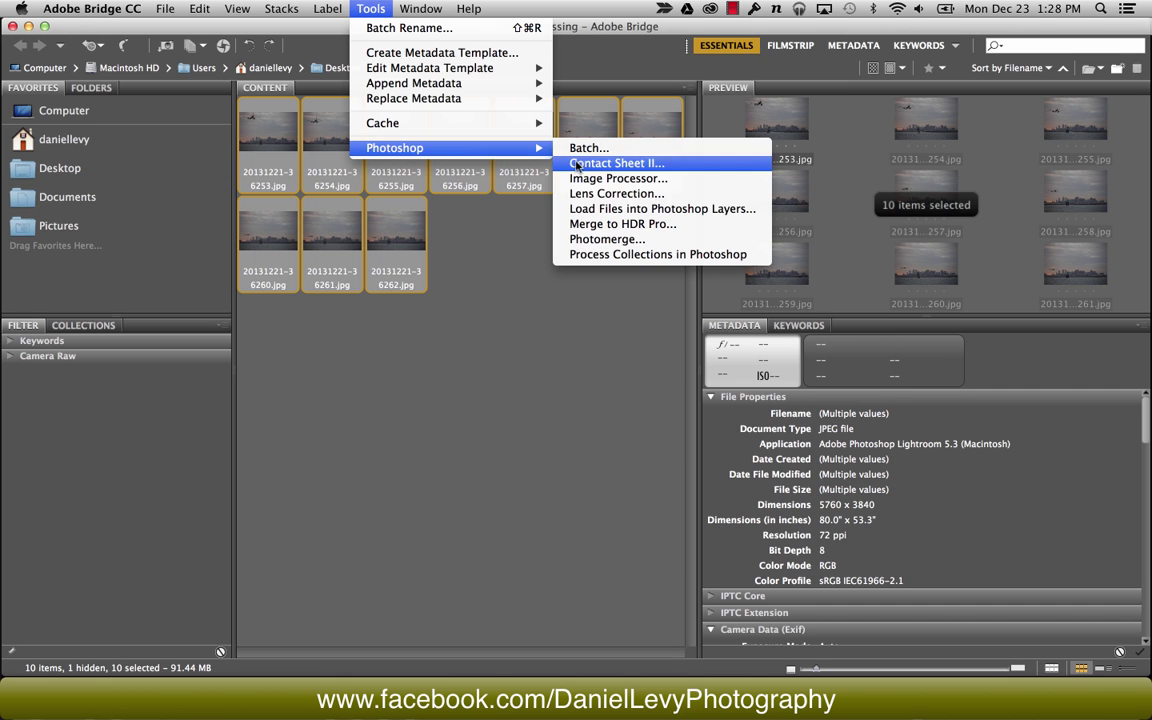
pyautogui.click(673, 210)
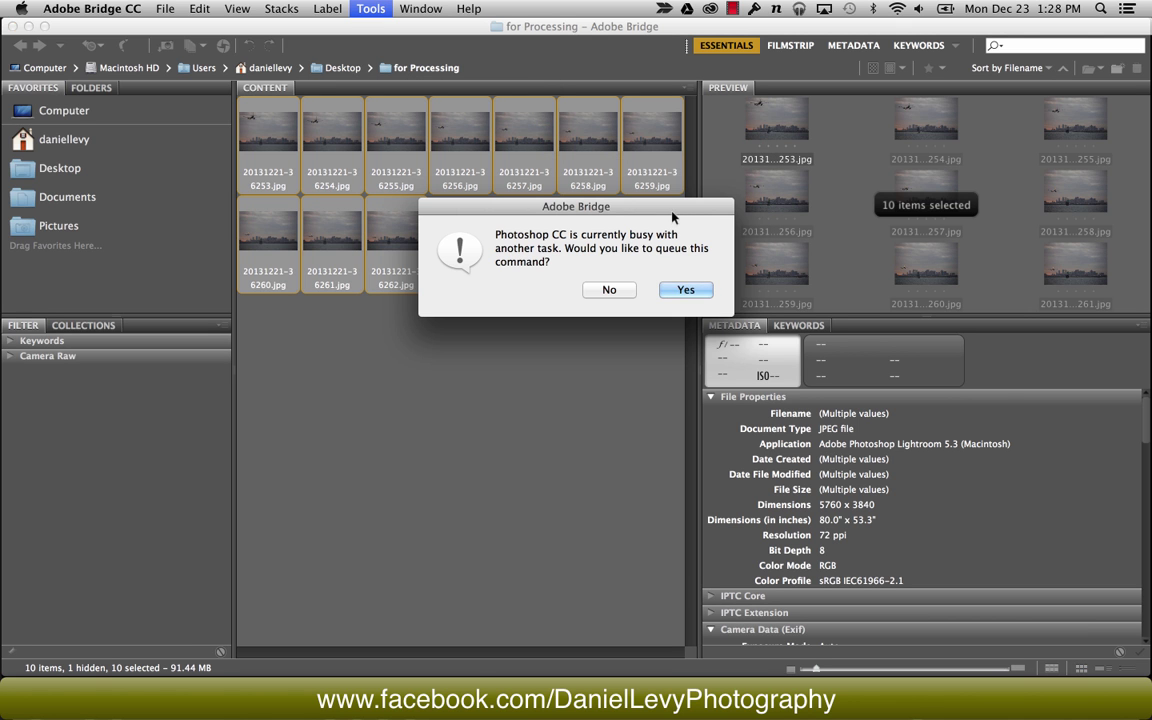
pyautogui.click(685, 289)
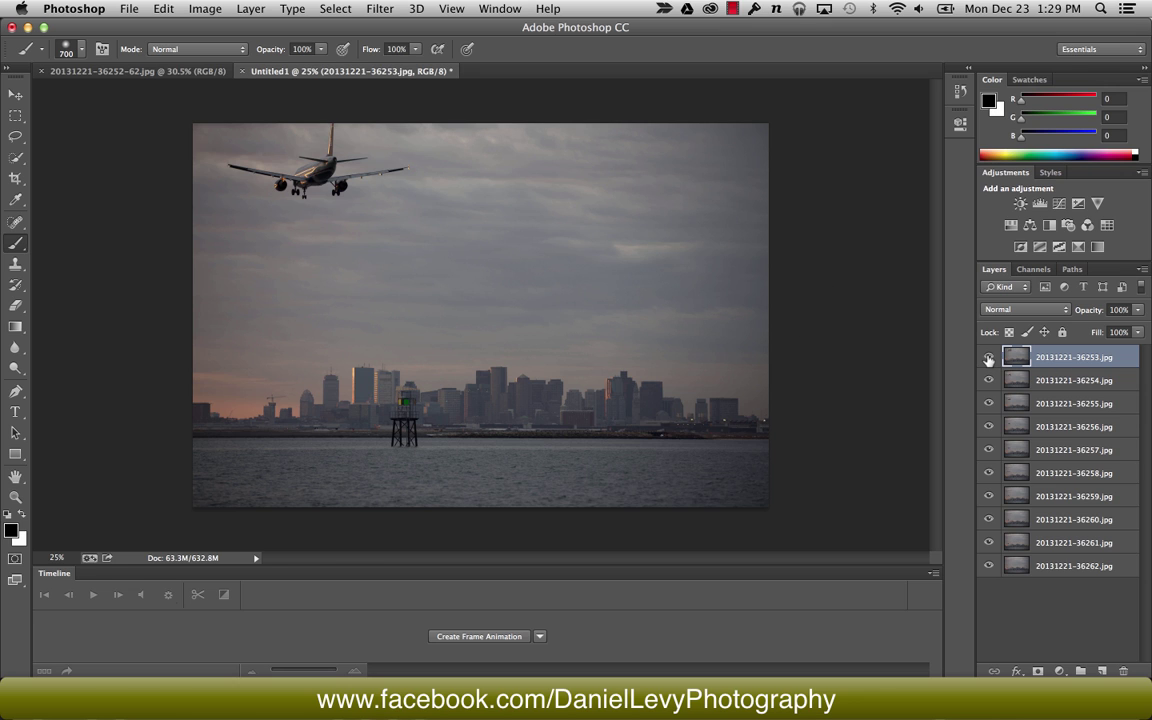
# Toggle the top plane layer's visibility to compare, then set its opacity to 65%
pyautogui.click(988, 358)
pyautogui.click(988, 358)
pyautogui.click(988, 358)
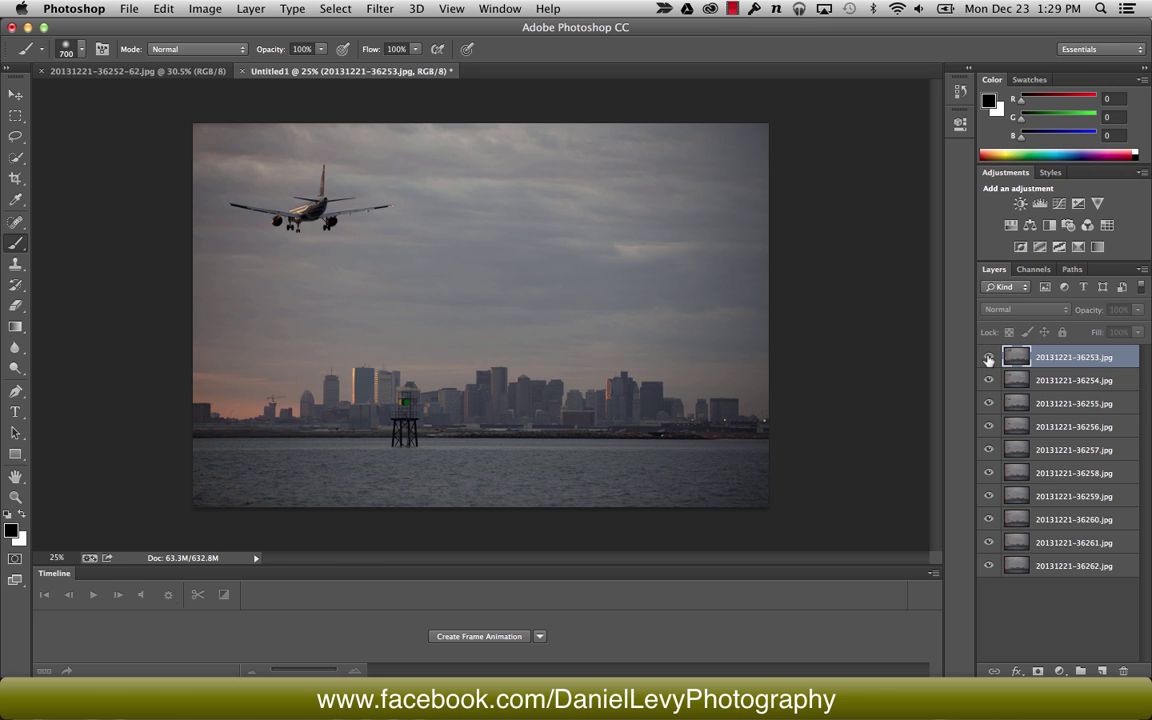
pyautogui.click(988, 358)
pyautogui.click(988, 358)
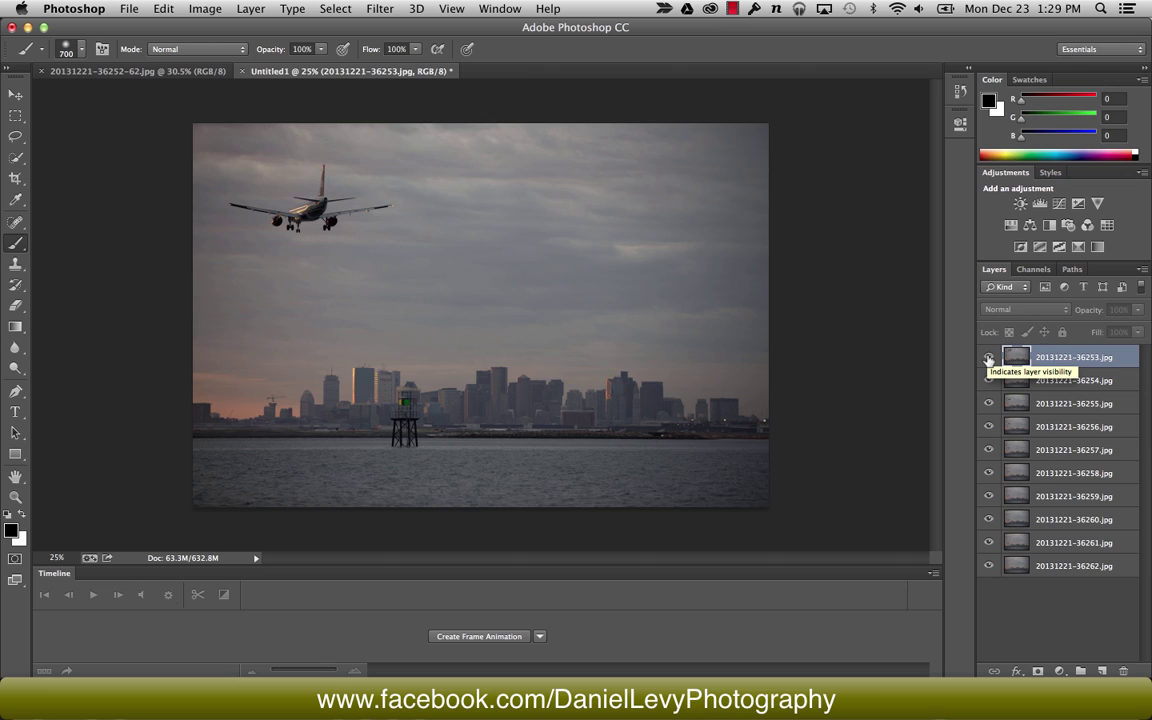
pyautogui.click(988, 358)
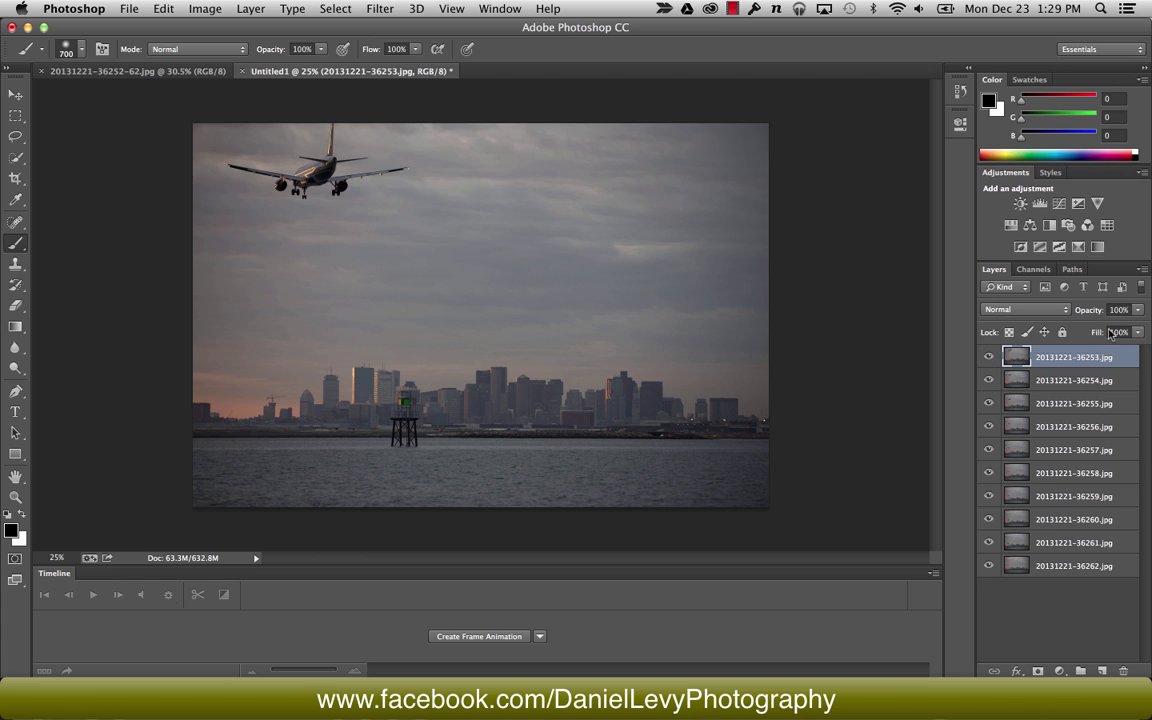
pyautogui.moveTo(1137, 309); pyautogui.dragTo(1114, 330)
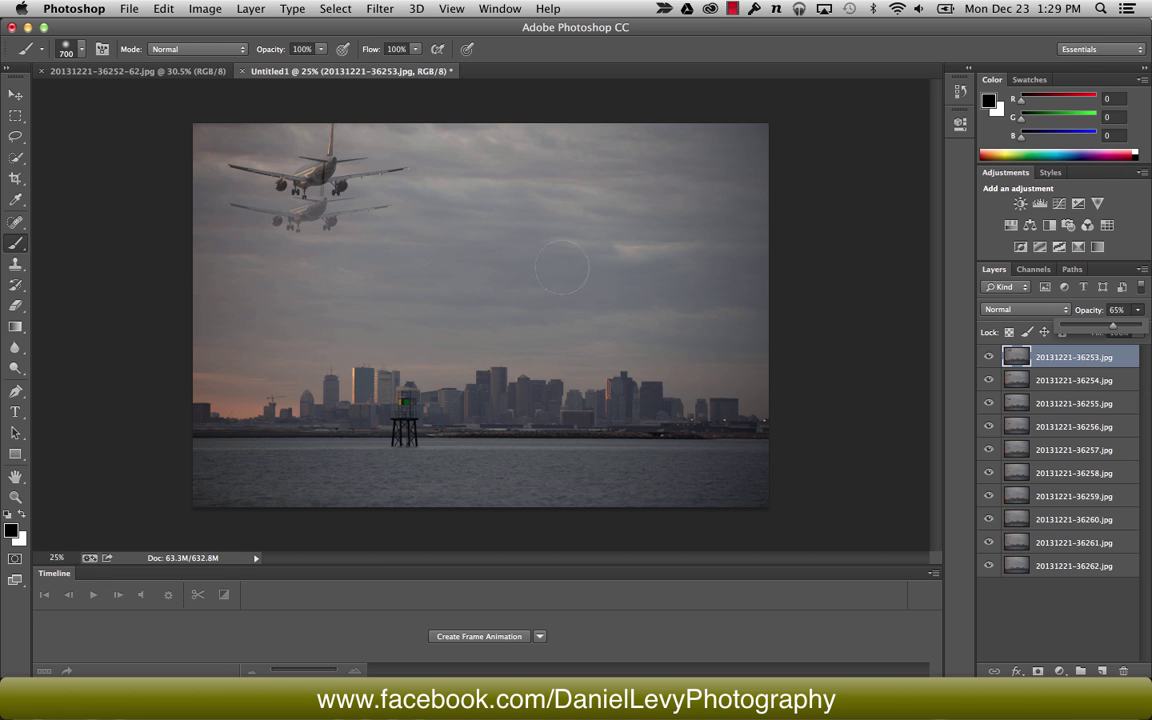
# Hide layer 20131221-36254.jpg, mask the top layer and paint in the lower plane's wing, engines and tail
pyautogui.click(989, 381)
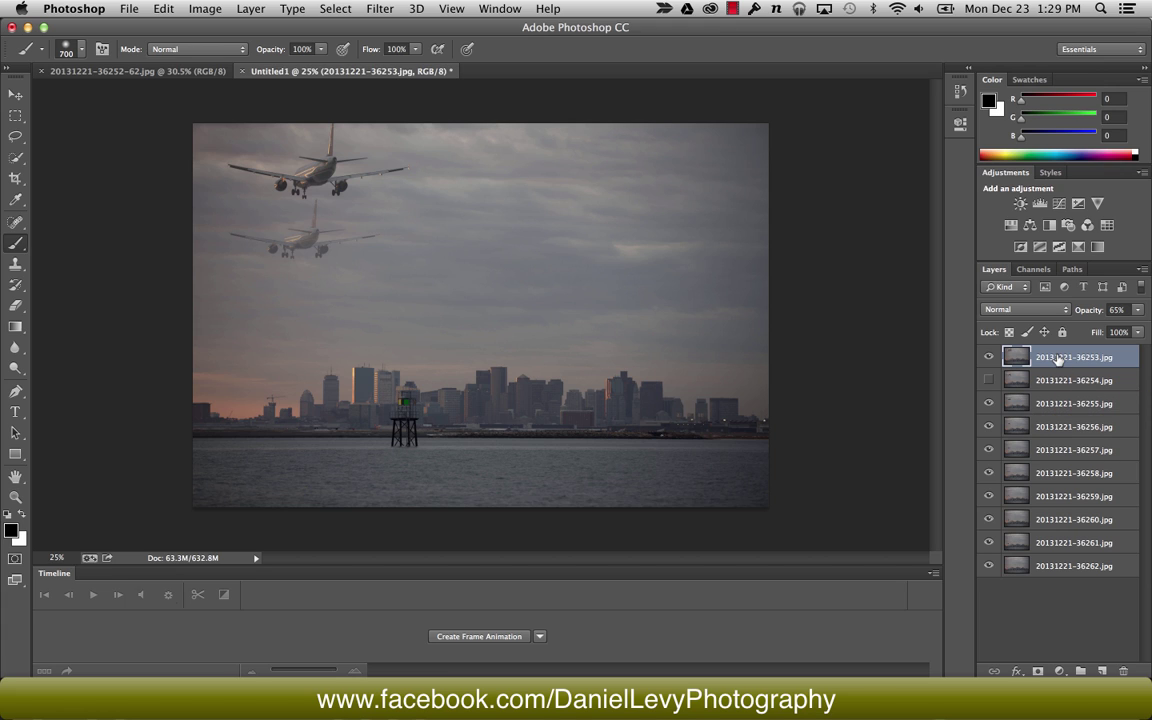
pyautogui.click(1038, 671)
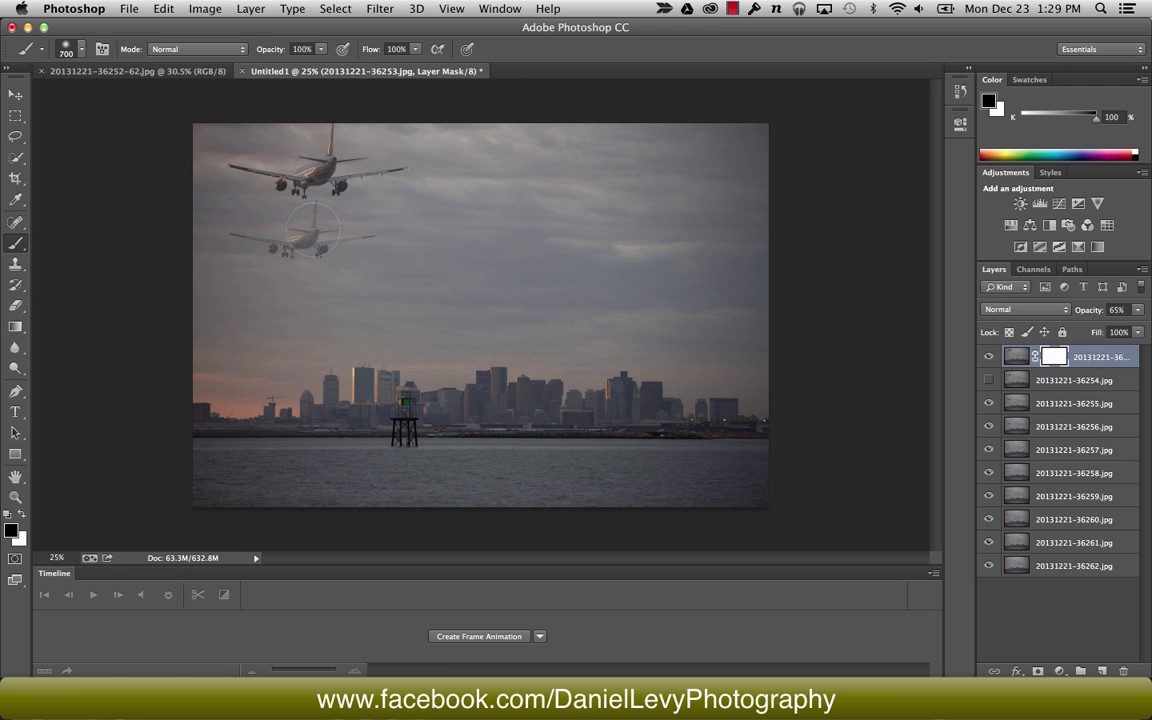
pyautogui.moveTo(313, 214)
pyautogui.mouseDown()
pyautogui.moveTo(280, 248)
pyautogui.moveTo(297, 250)
pyautogui.moveTo(229, 236)
pyautogui.moveTo(365, 243)
pyautogui.mouseUp()
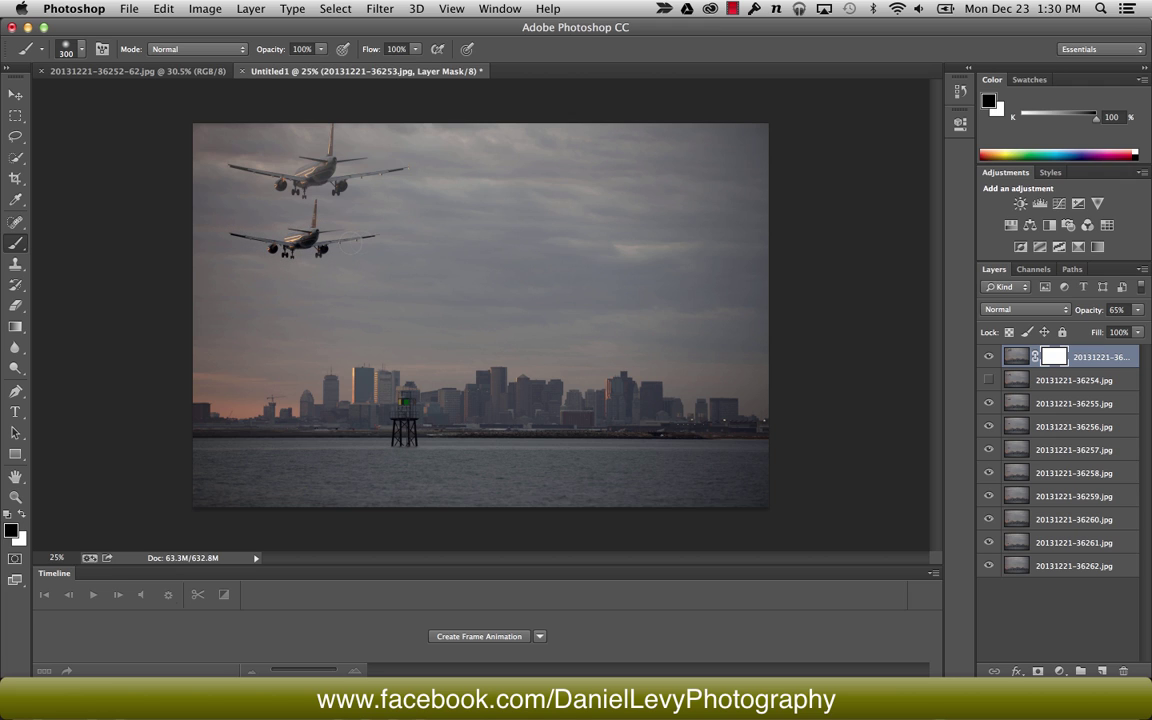
pyautogui.moveTo(316, 211); pyautogui.dragTo(314, 205)
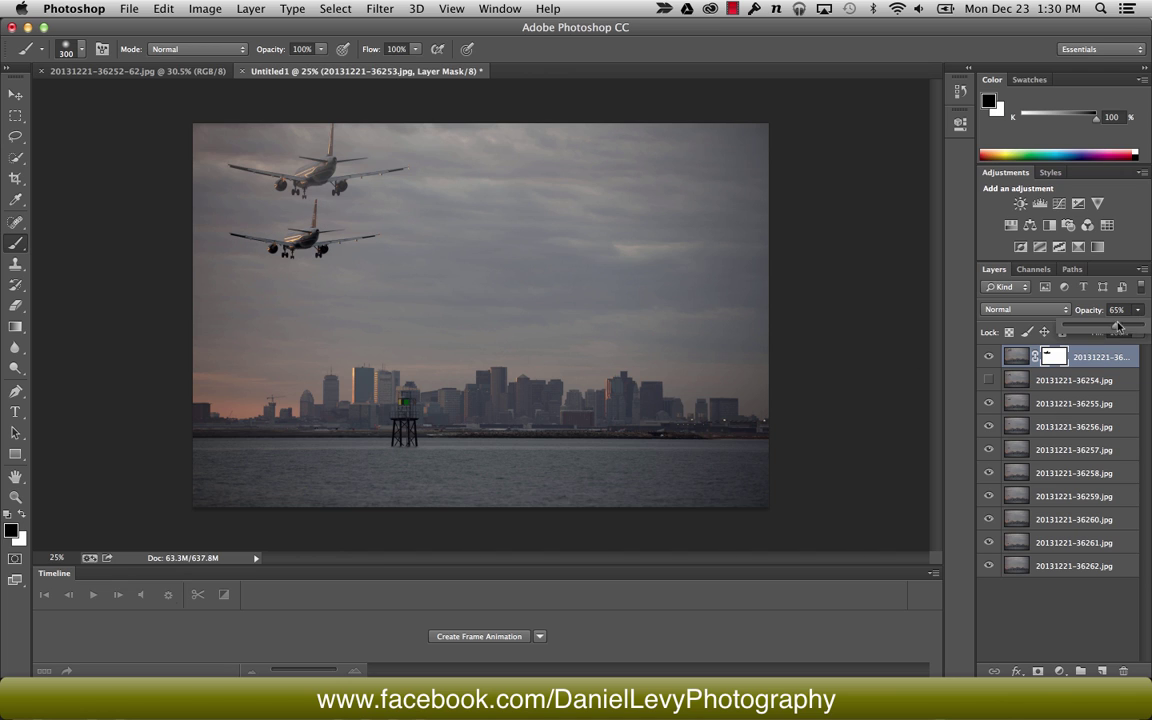
# Restore the top layer to 100% opacity and merge it with the two layers below
pyautogui.moveTo(1137, 310); pyautogui.dragTo(1148, 330)
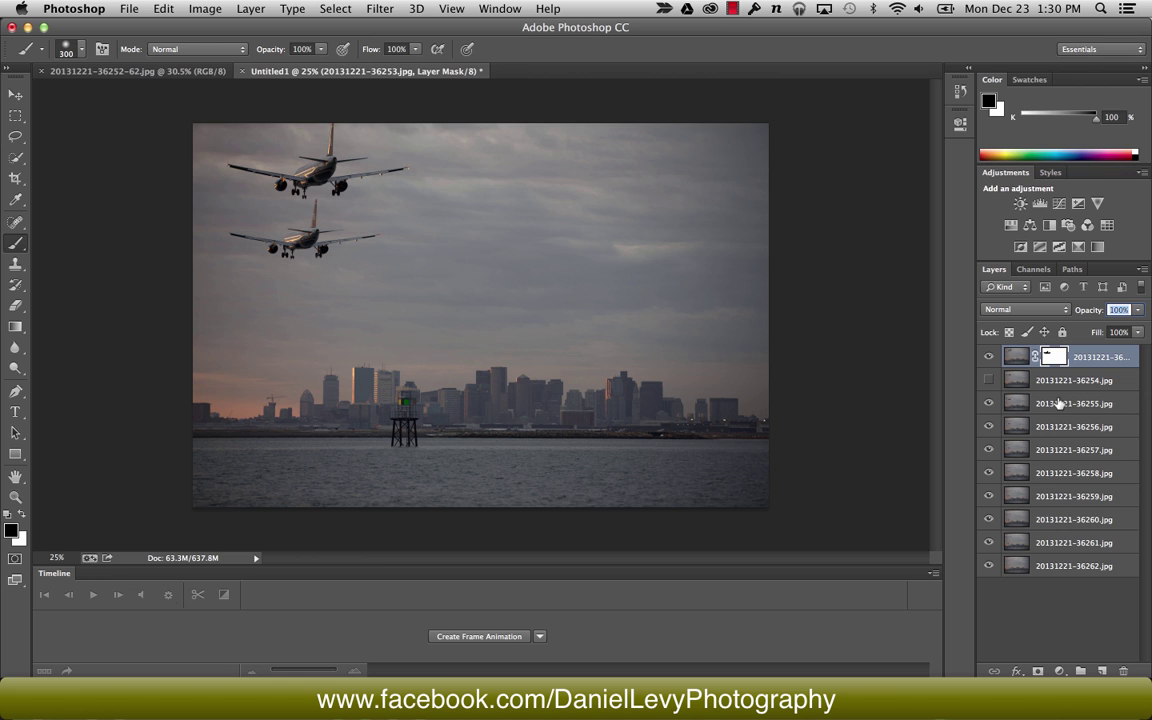
pyautogui.keyDown('shift'); pyautogui.click(1059, 403); pyautogui.keyUp('shift')
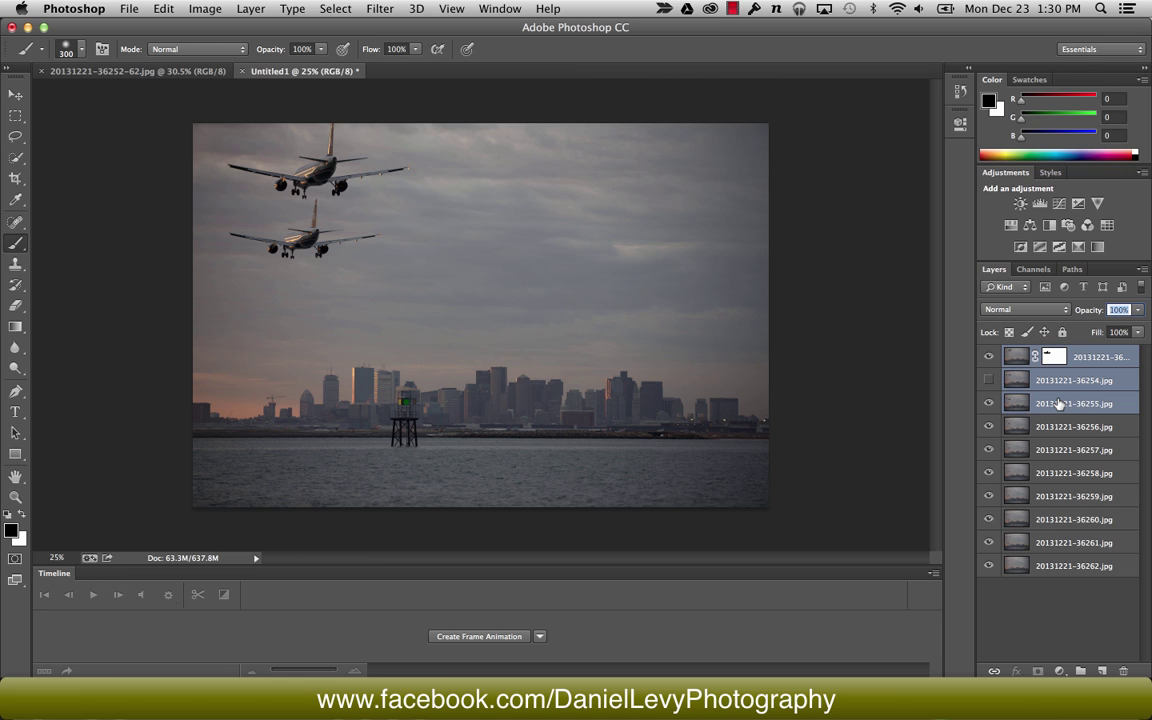
pyautogui.press('super+e')
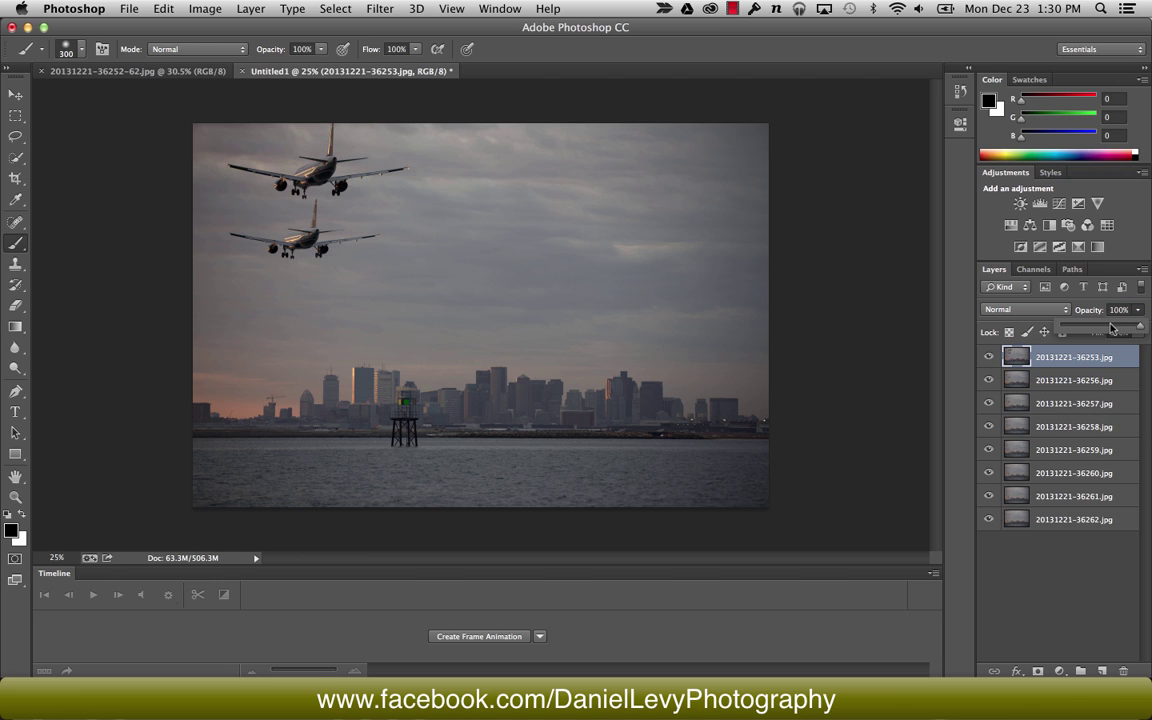
# Fade the top layer to 62%, add a mask and paint in the third plane
pyautogui.moveTo(1138, 310); pyautogui.dragTo(1112, 328)
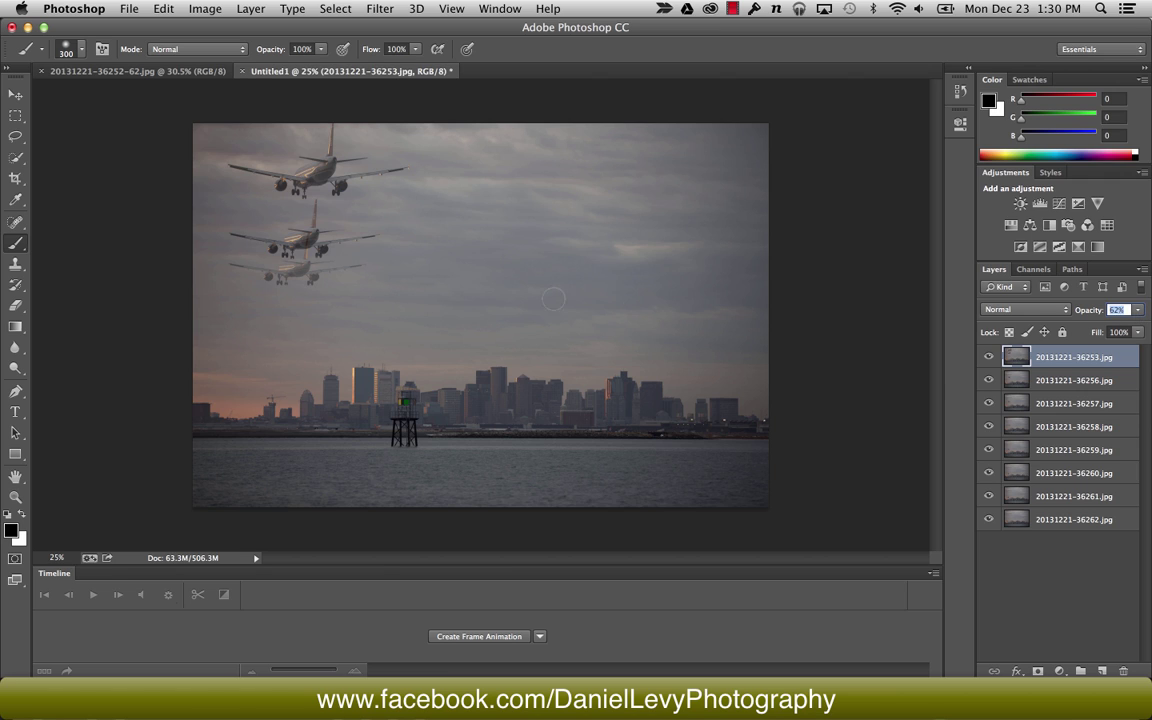
pyautogui.click(1037, 671)
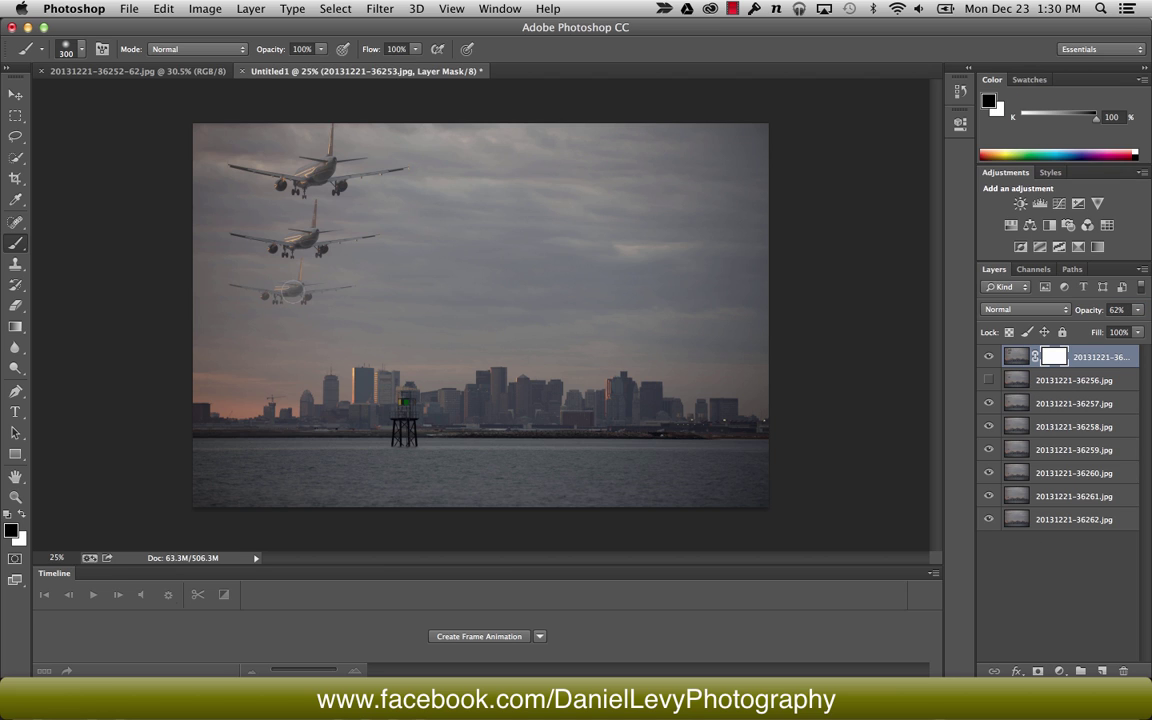
pyautogui.moveTo(289, 294); pyautogui.dragTo(281, 302)
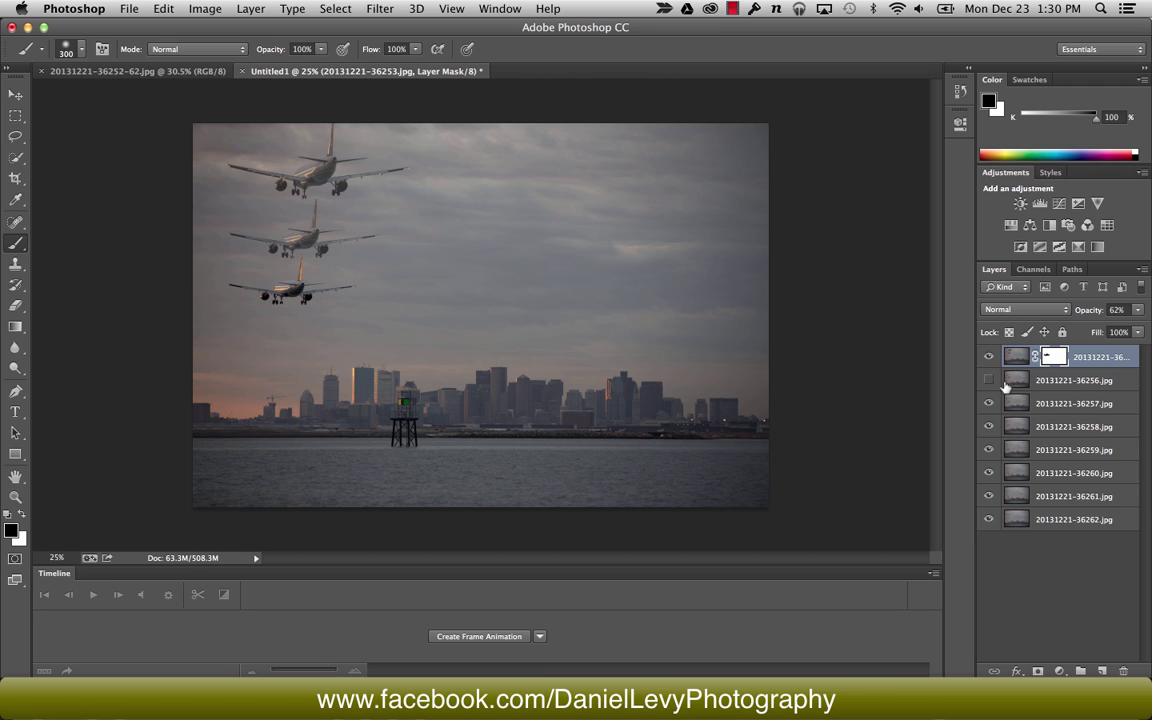
# Restore the top layer to 100% opacity and merge the top three layers
pyautogui.moveTo(1137, 309); pyautogui.dragTo(1146, 332)
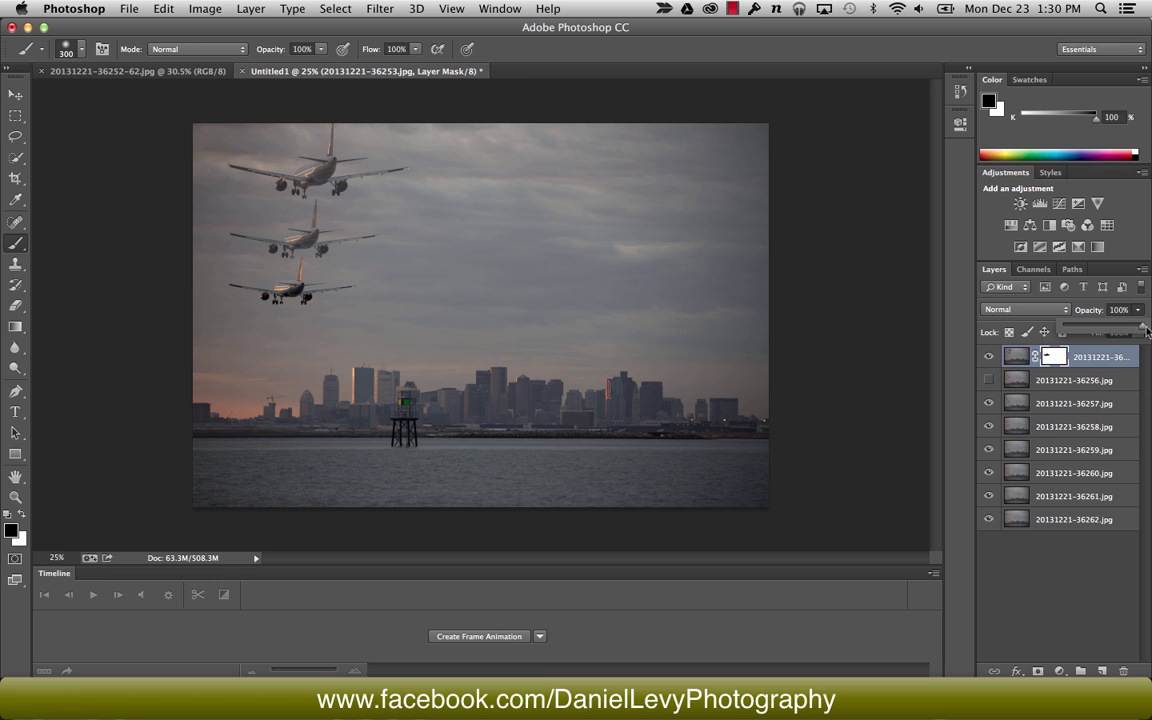
pyautogui.keyDown('shift'); pyautogui.click(1078, 403); pyautogui.keyUp('shift')
pyautogui.press('super+e')
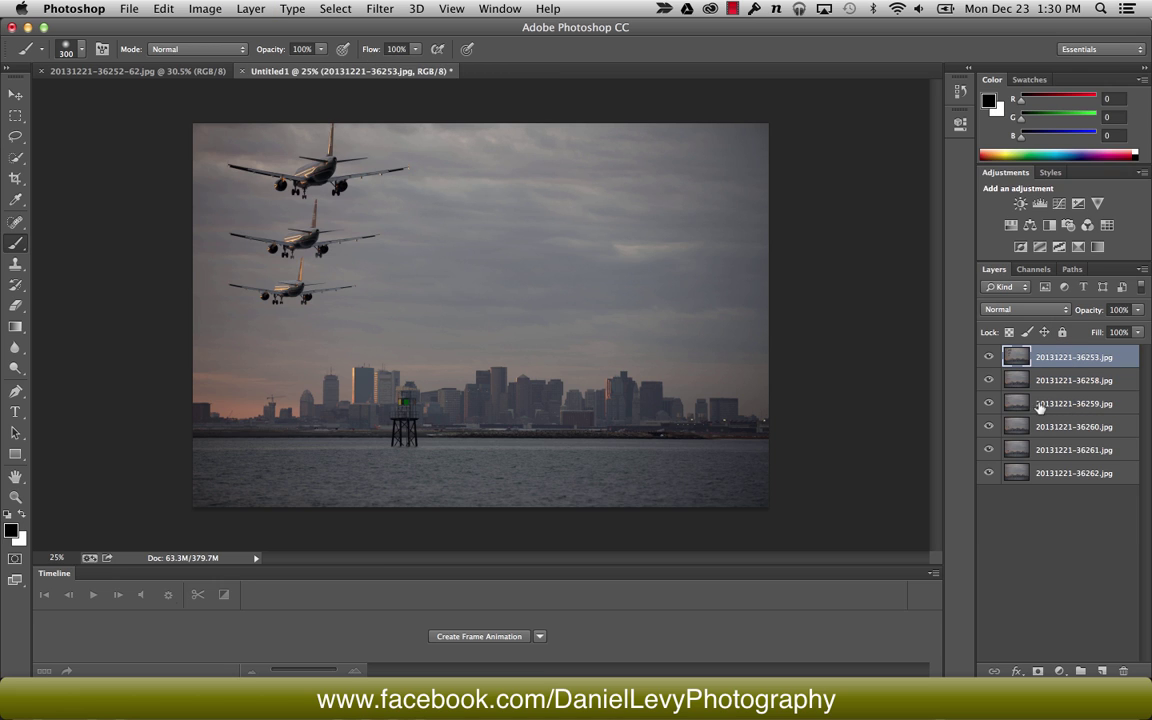
# Fade the top layer to 67%, hide 20131221-36258.jpg, add a mask and paint in the fourth plane
pyautogui.click(1137, 309)
pyautogui.moveTo(1145, 326); pyautogui.dragTo(1113, 326)
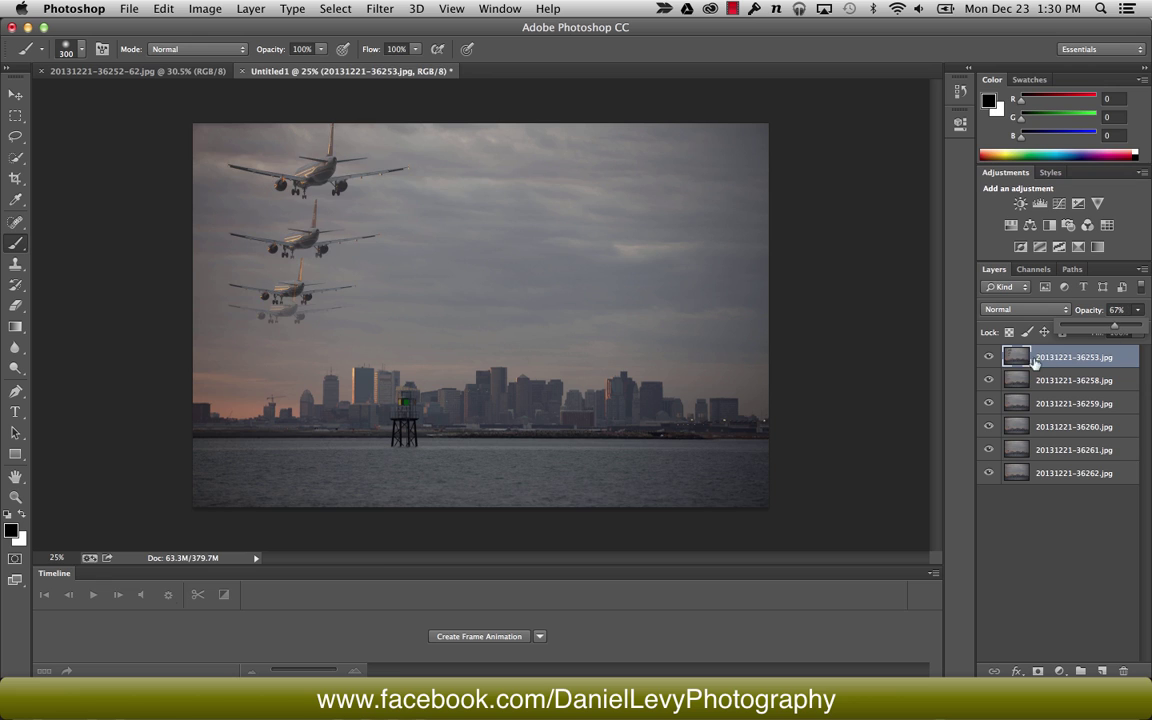
pyautogui.click(989, 380)
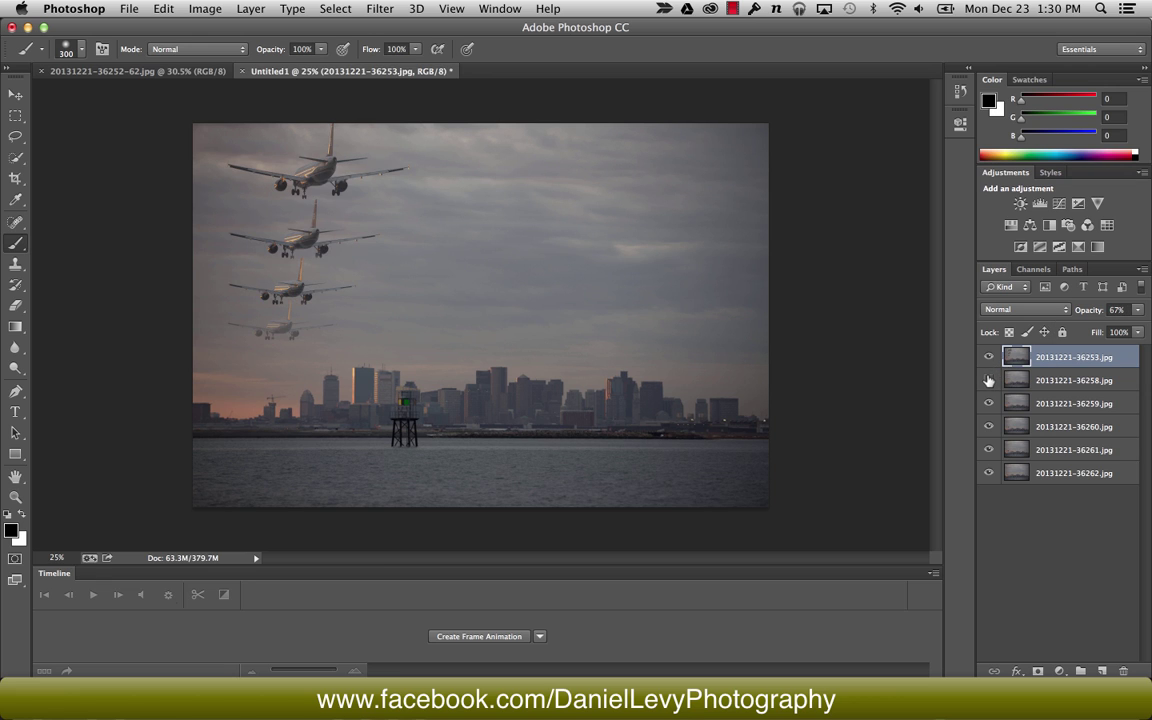
pyautogui.click(989, 380)
pyautogui.click(1038, 671)
pyautogui.moveTo(222, 335)
pyautogui.mouseDown()
pyautogui.moveTo(270, 337)
pyautogui.moveTo(227, 326)
pyautogui.moveTo(289, 320)
pyautogui.mouseUp()
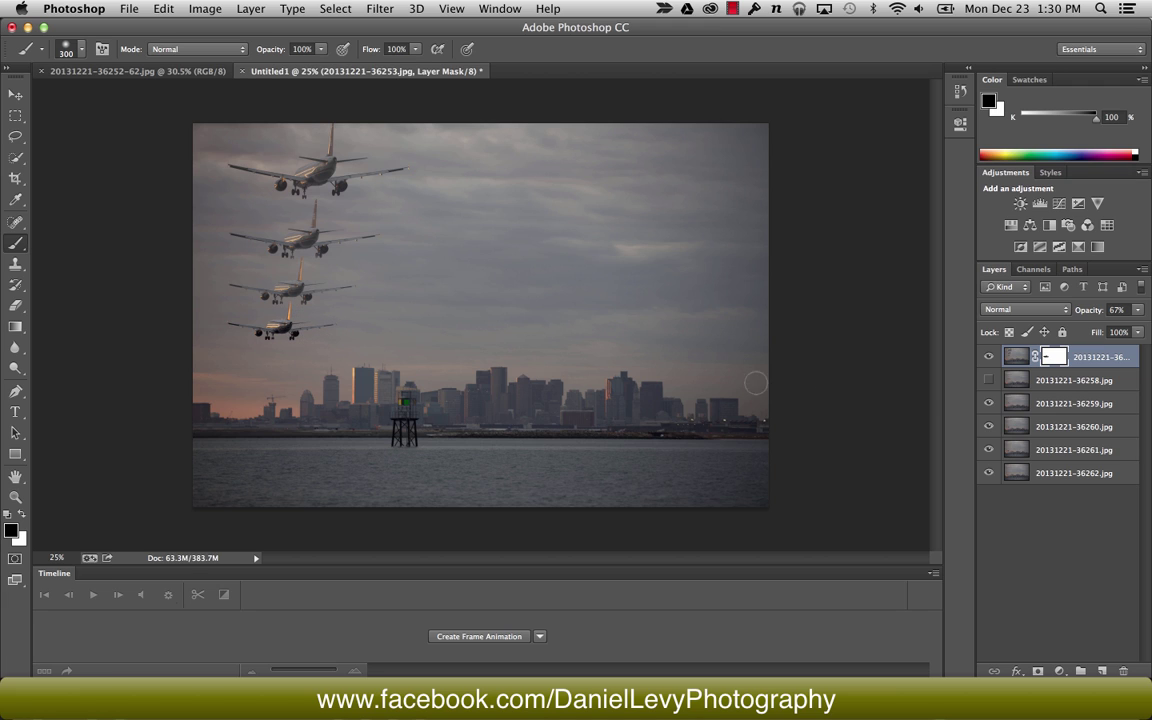
# Select the top three layers and merge them into 20131221-36253.jpg
pyautogui.keyDown('shift'); pyautogui.click(1051, 405); pyautogui.keyUp('shift')
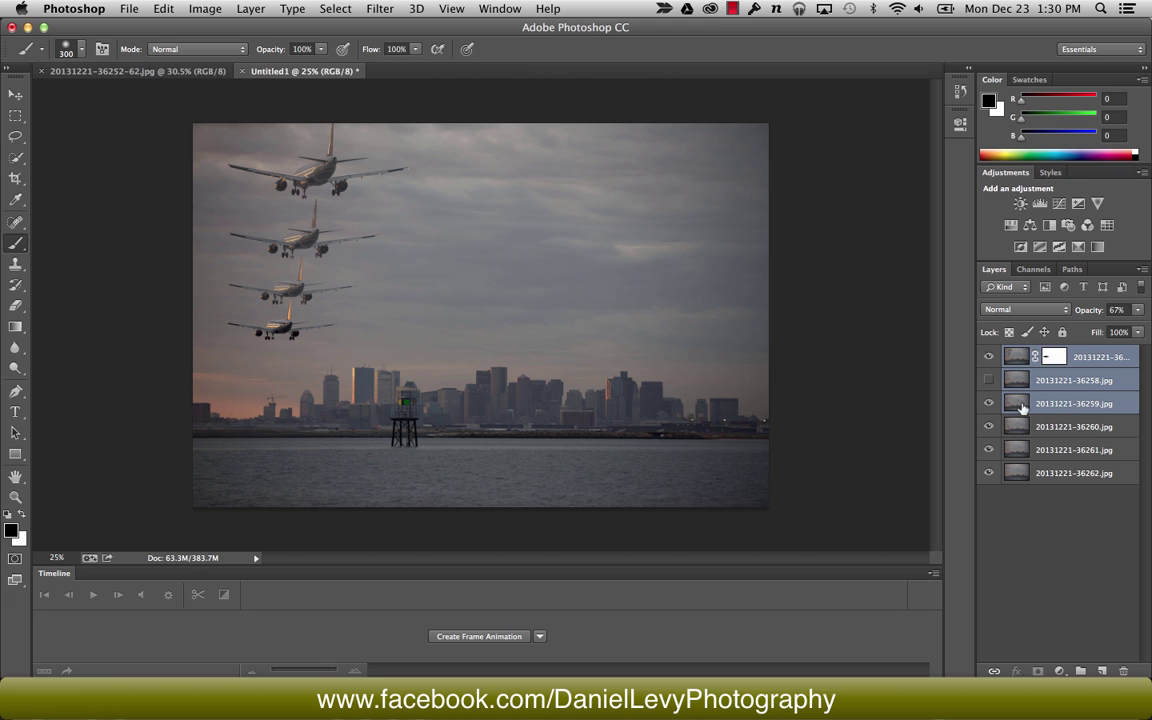
pyautogui.click(1020, 358)
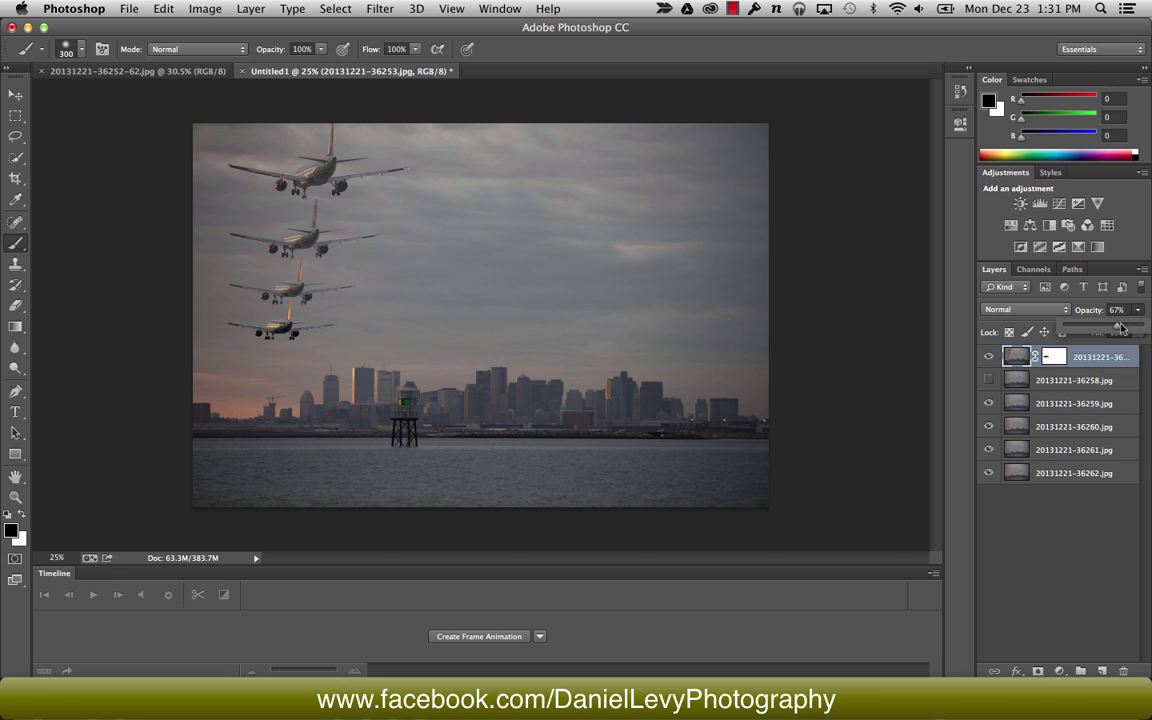
pyautogui.keyDown('shift'); pyautogui.click(1087, 404); pyautogui.keyUp('shift')
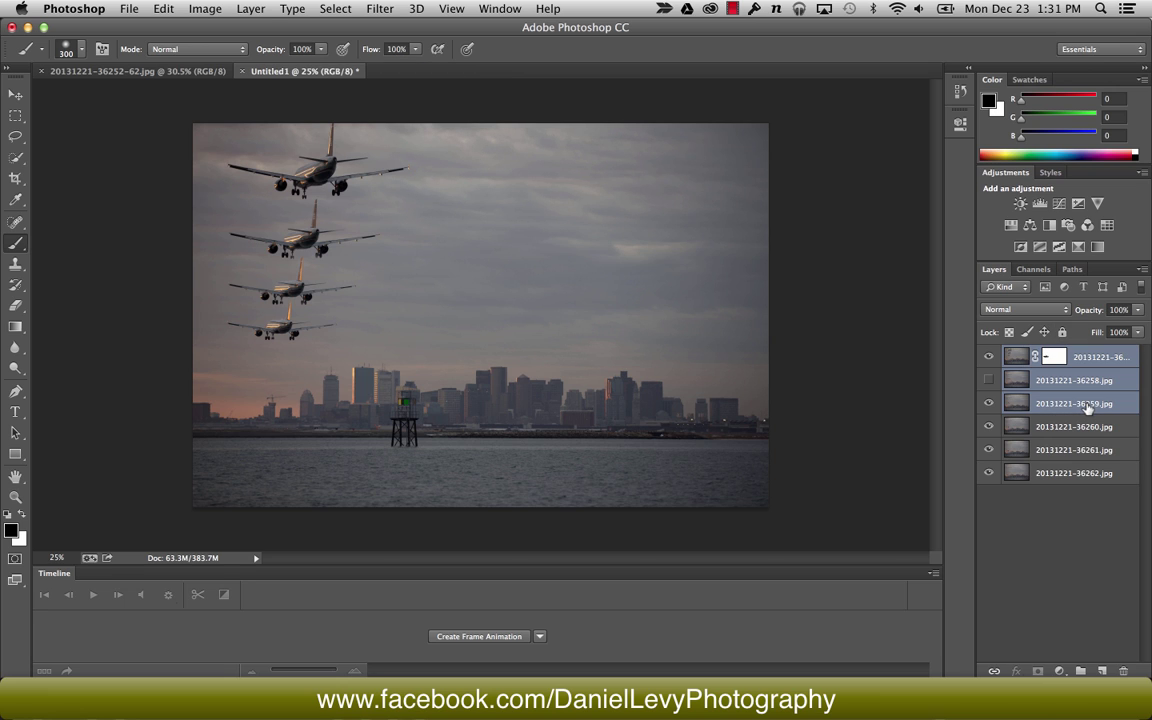
pyautogui.press('super+e')
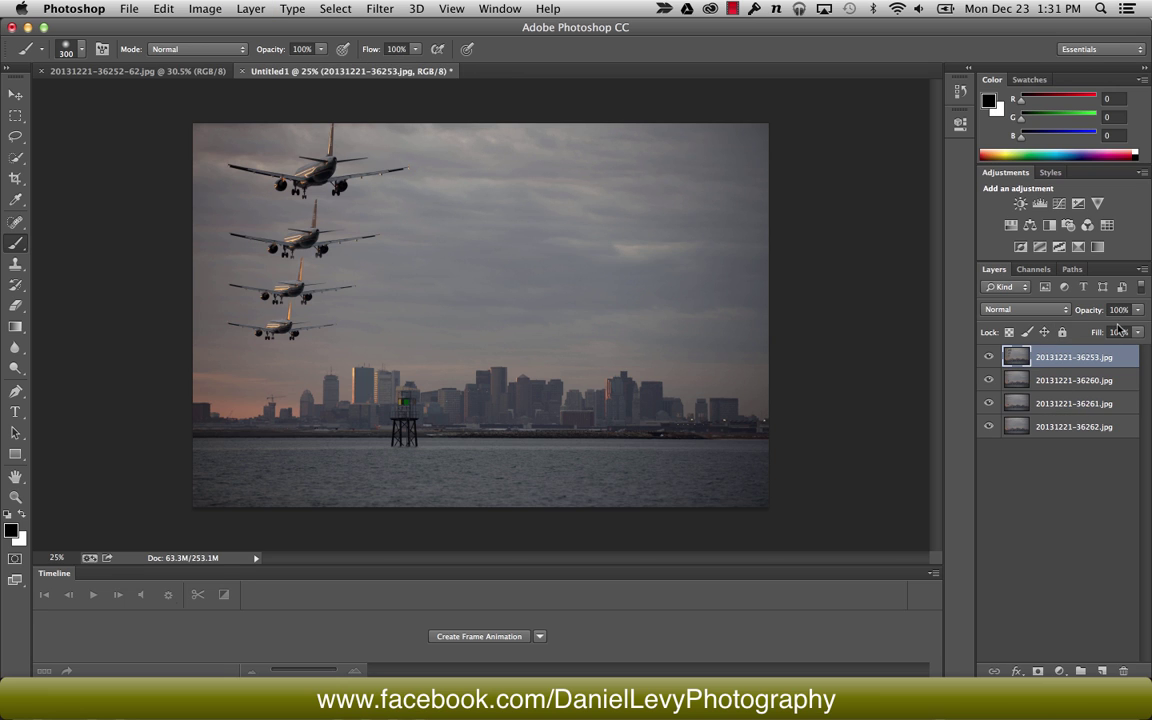
# Fade the top layer to 80%, hide 20131221-36260.jpg, add a mask and paint in the fifth plane
pyautogui.moveTo(1137, 309); pyautogui.dragTo(1116, 327)
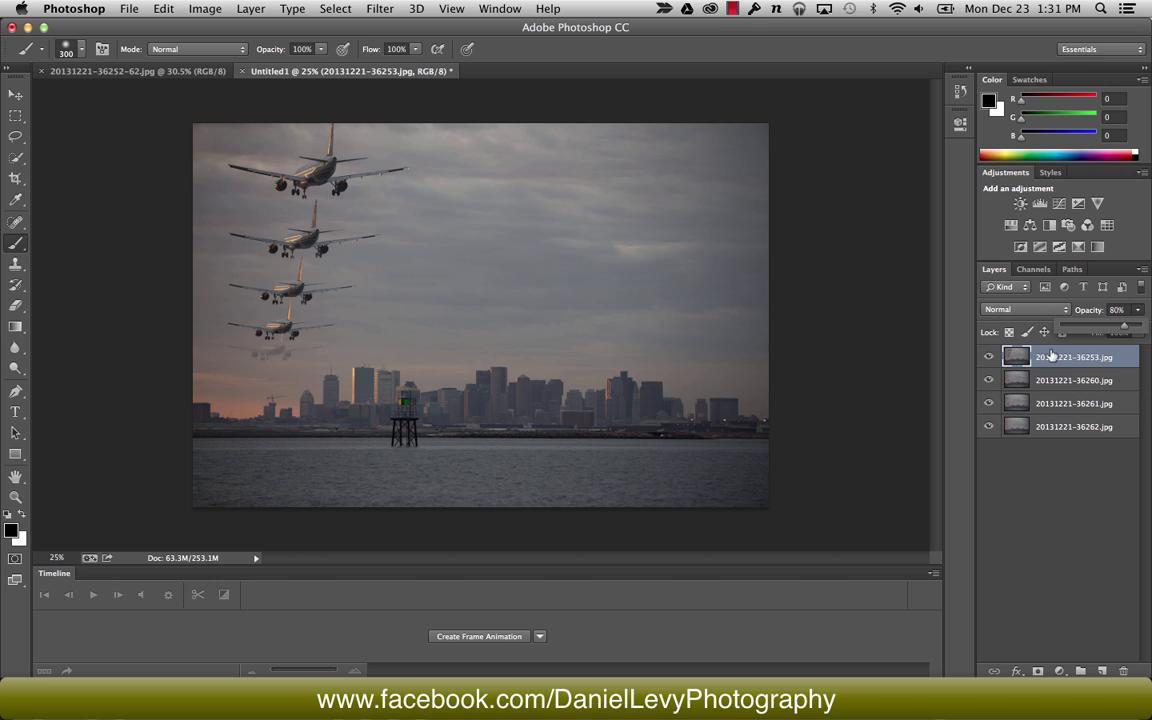
pyautogui.click(989, 380)
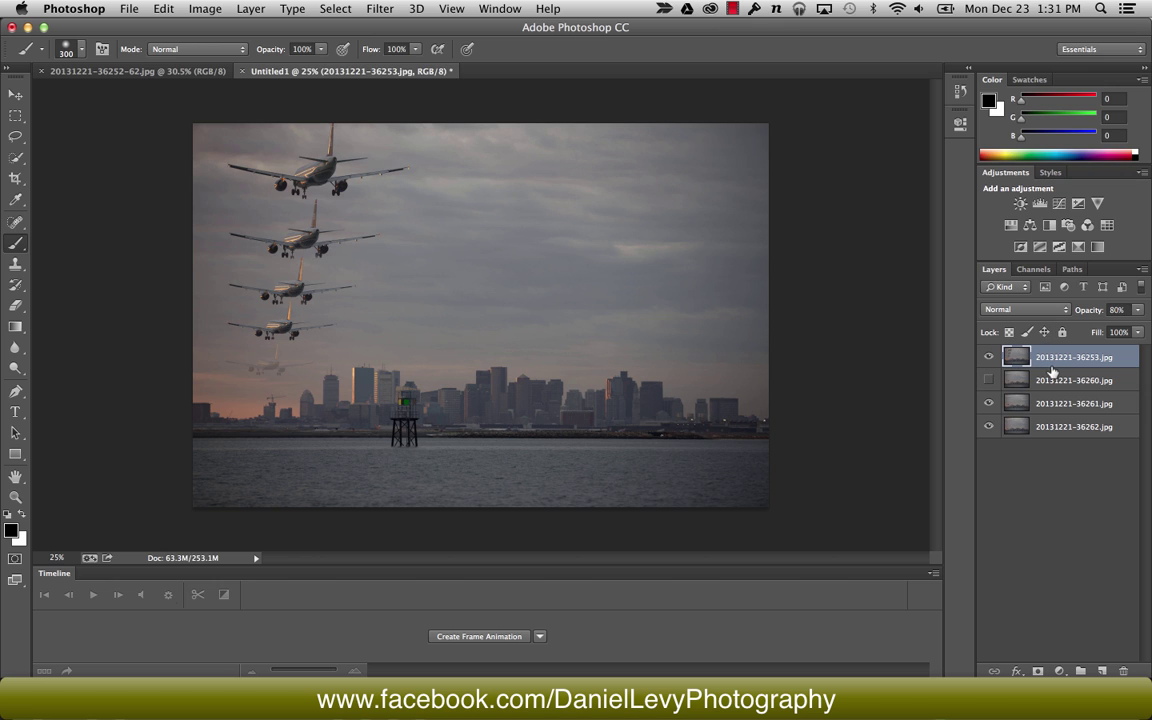
pyautogui.click(1039, 670)
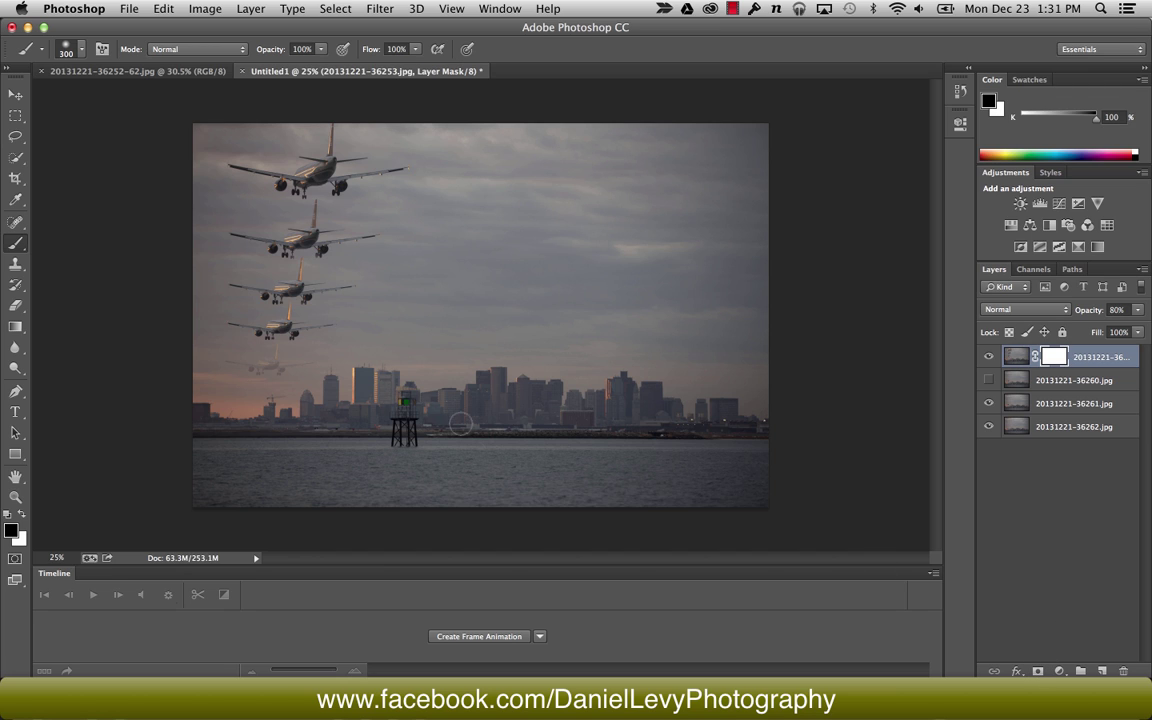
pyautogui.moveTo(275, 371); pyautogui.dragTo(245, 369)
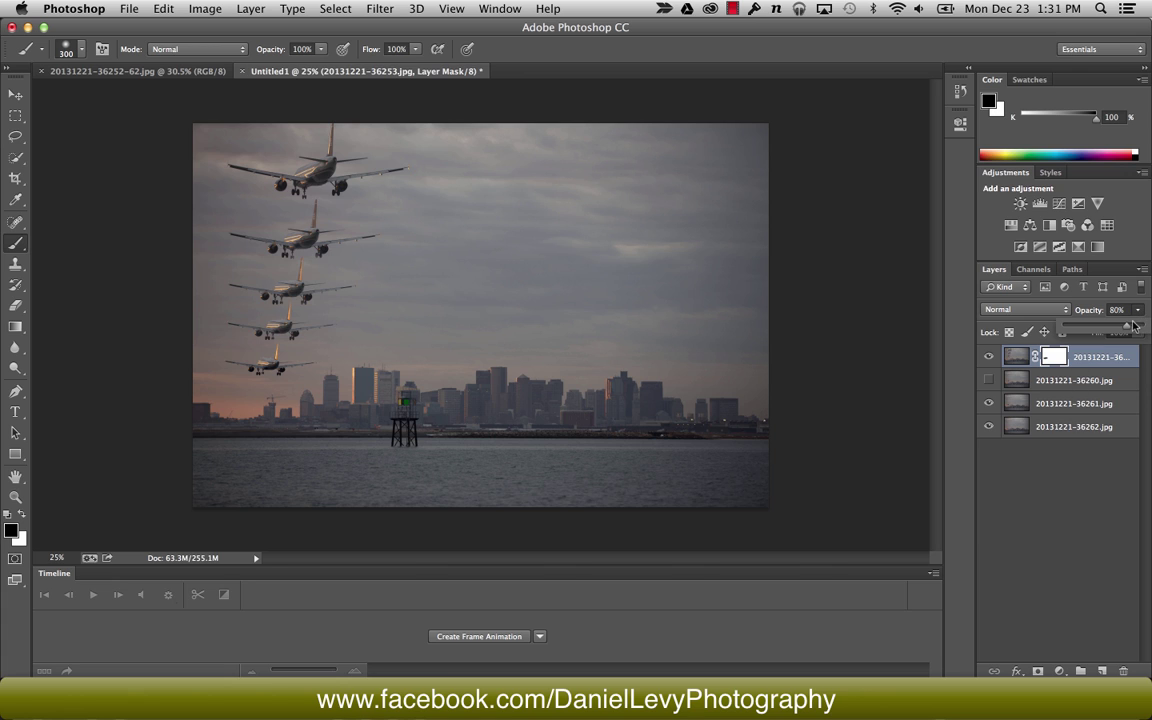
# Restore the top layer to 100% opacity and merge the top three layers
pyautogui.moveTo(1137, 309); pyautogui.dragTo(1145, 328)
pyautogui.keyDown('shift'); pyautogui.click(1077, 401); pyautogui.keyUp('shift')
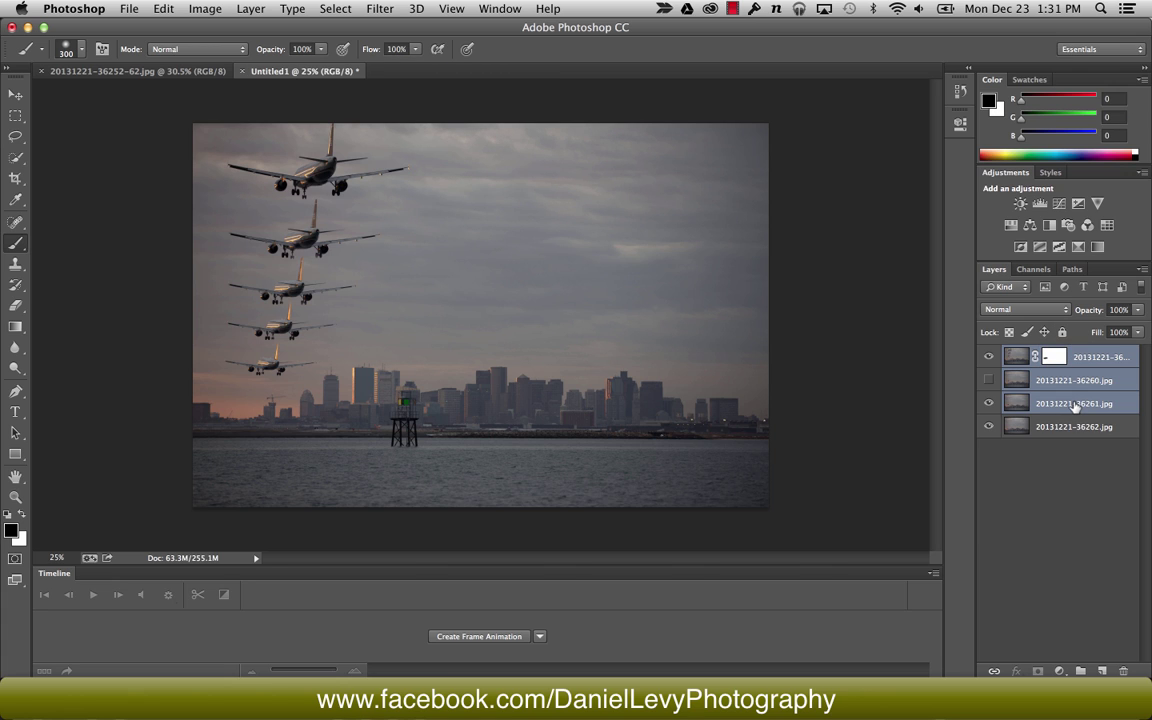
pyautogui.press('super+e')
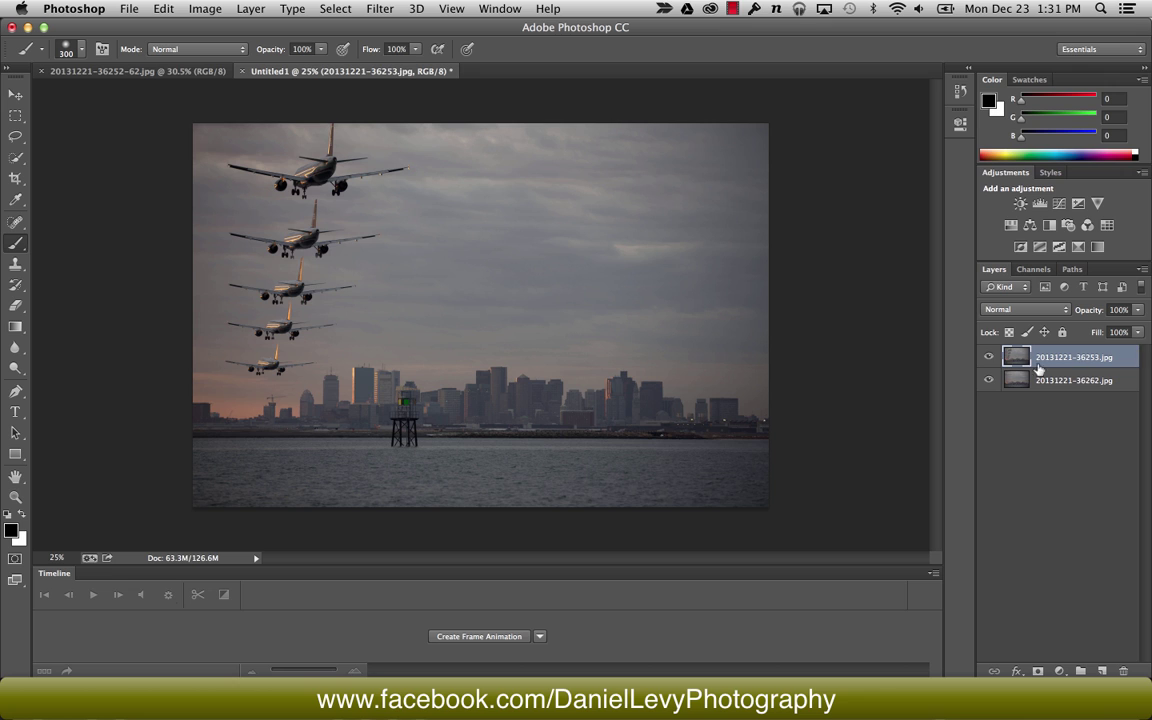
# Check the planes by toggling and fading the top layer, then merge the last two layers into one
pyautogui.click(989, 356)
pyautogui.click(989, 356)
pyautogui.moveTo(1138, 309); pyautogui.dragTo(1113, 330)
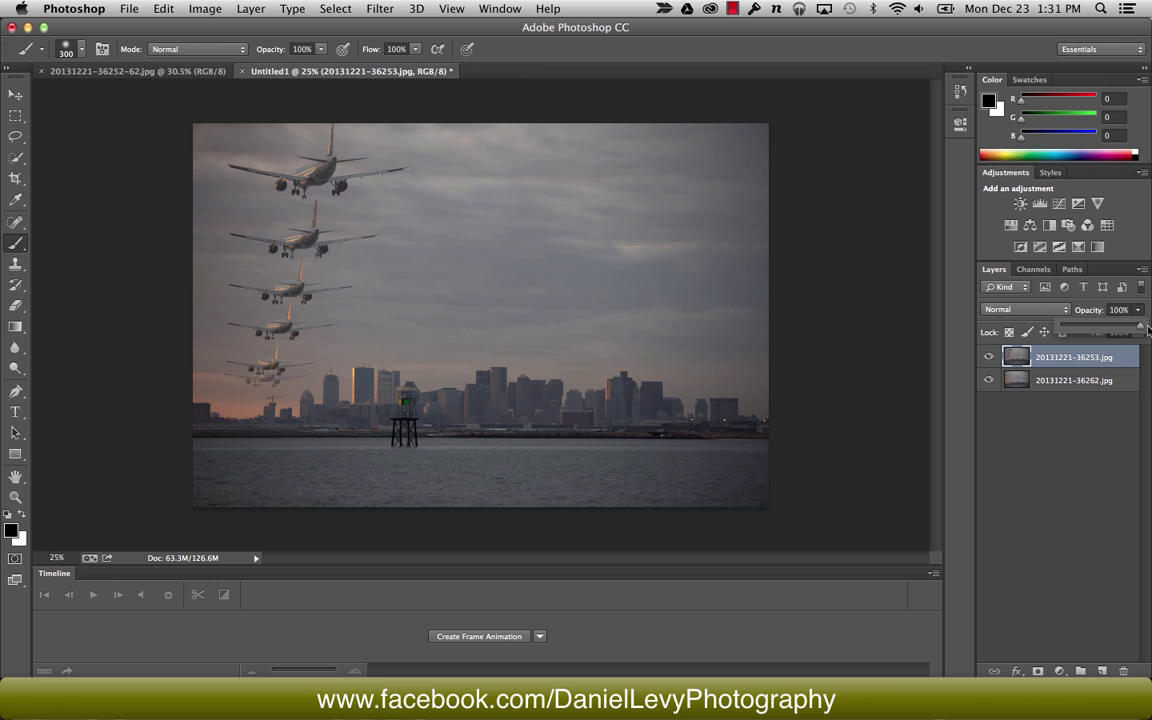
pyautogui.press('super+z')
pyautogui.keyDown('shift'); pyautogui.click(1078, 381); pyautogui.keyUp('shift')
pyautogui.press('super+e')
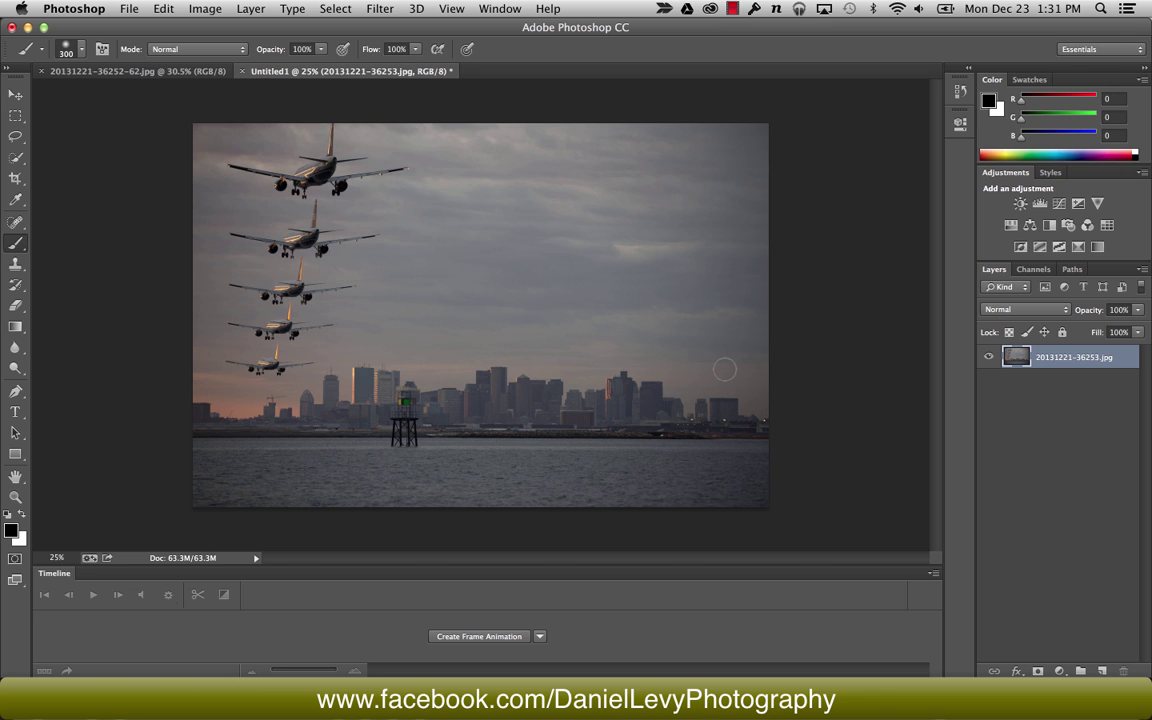
# Launch Color Efex Pro 4 from Filter > Nik Collection on the five-plane composite
pyautogui.click(381, 9)
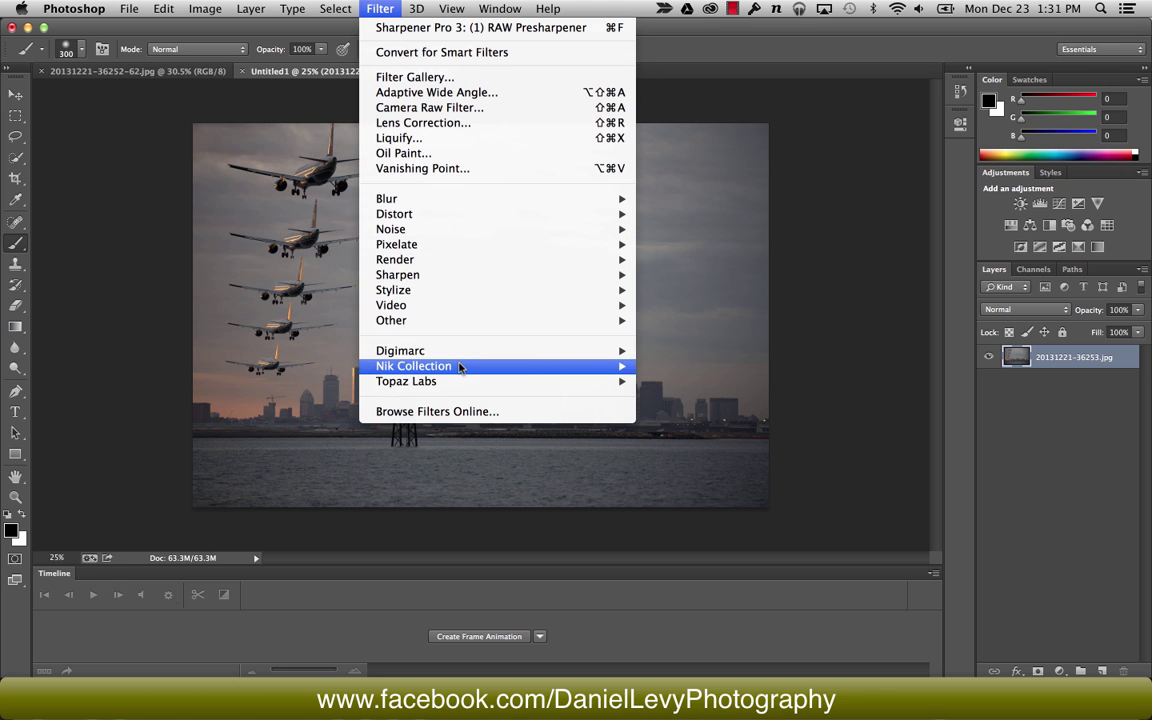
pyautogui.moveTo(475, 368)
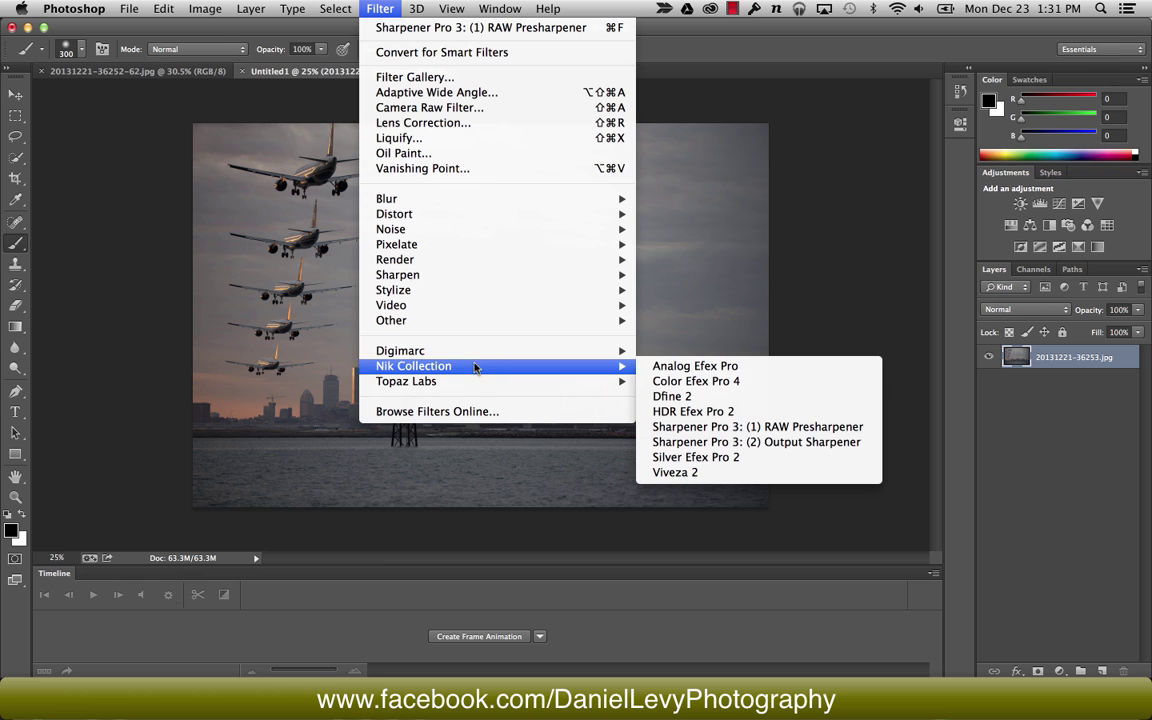
pyautogui.click(695, 383)
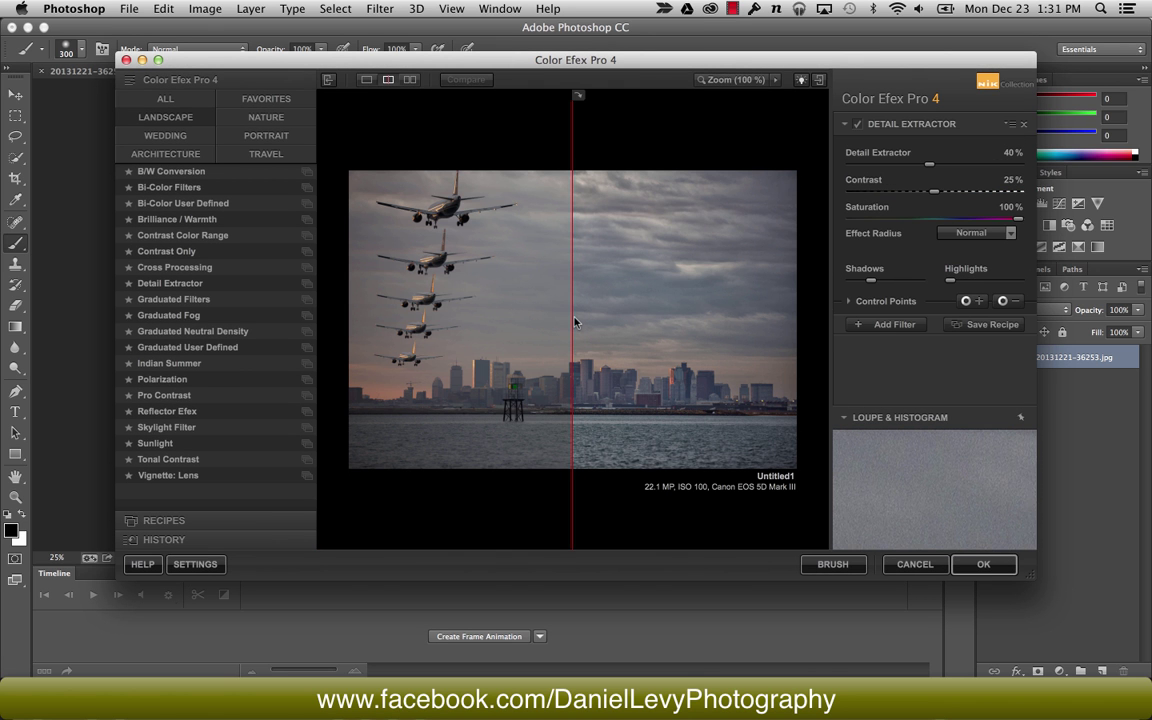
# Drag the split-preview line left to view Detail Extractor (40%, contrast 25%) across the whole image
pyautogui.moveTo(575, 322); pyautogui.dragTo(349, 300)
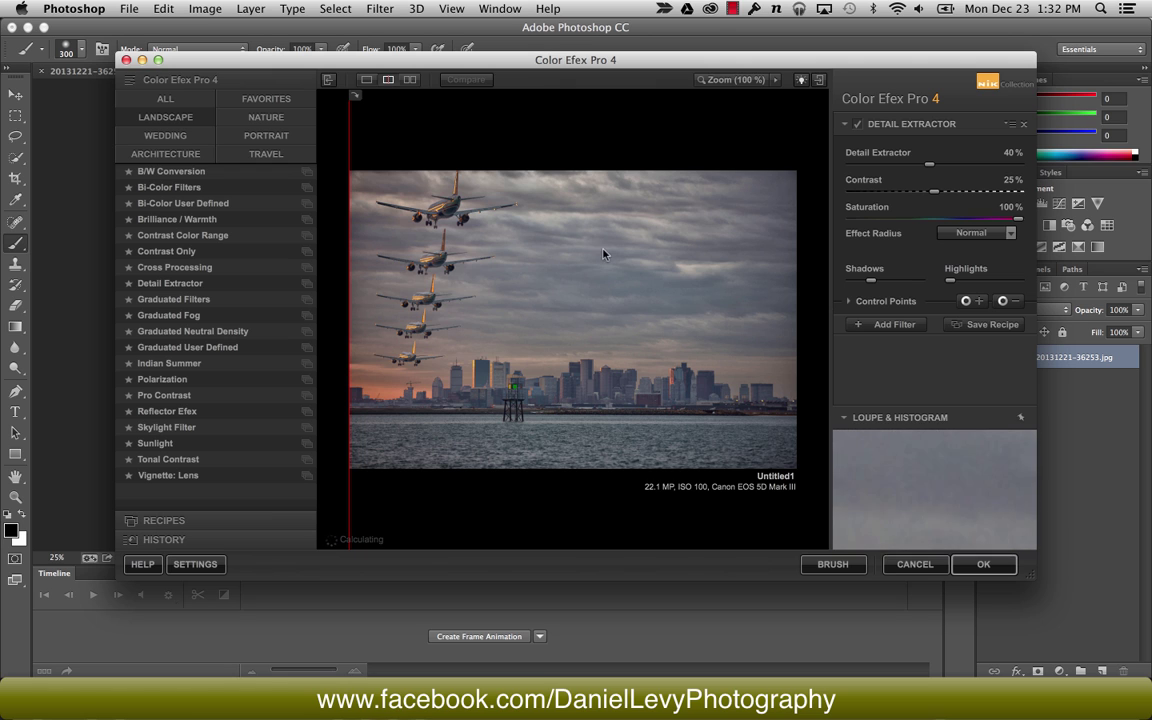
# Confirm with OK so the Detail Extractor result returns to Photoshop as a new layer
pyautogui.click(983, 564)
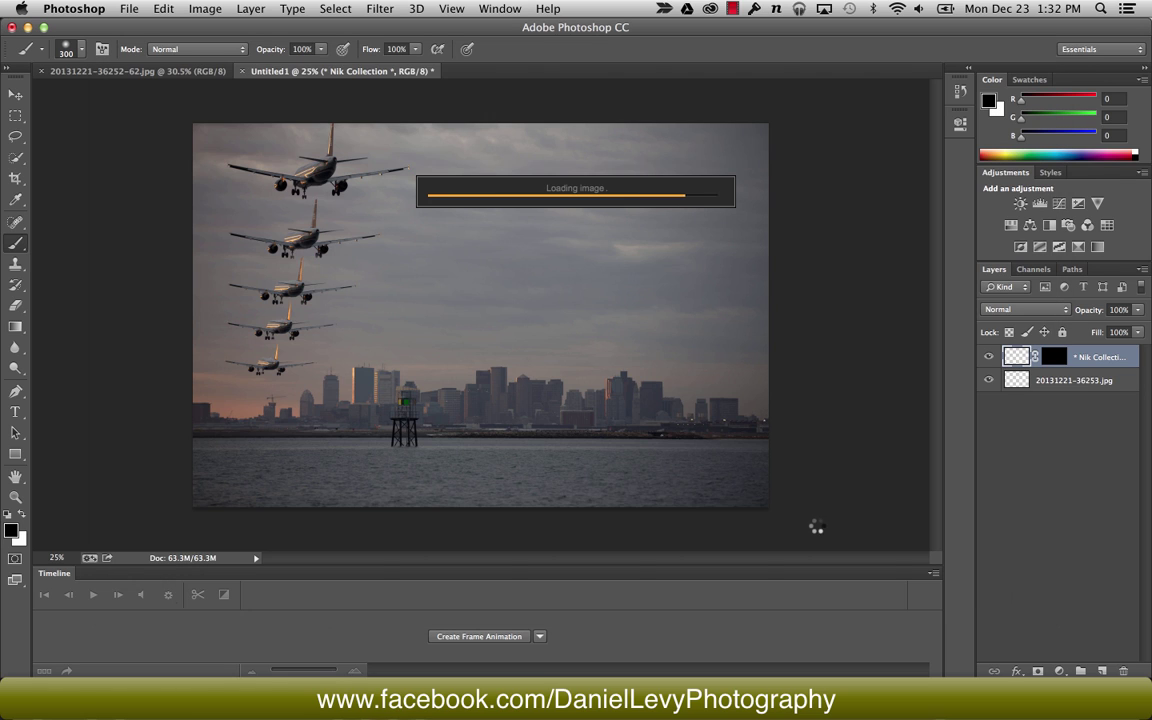